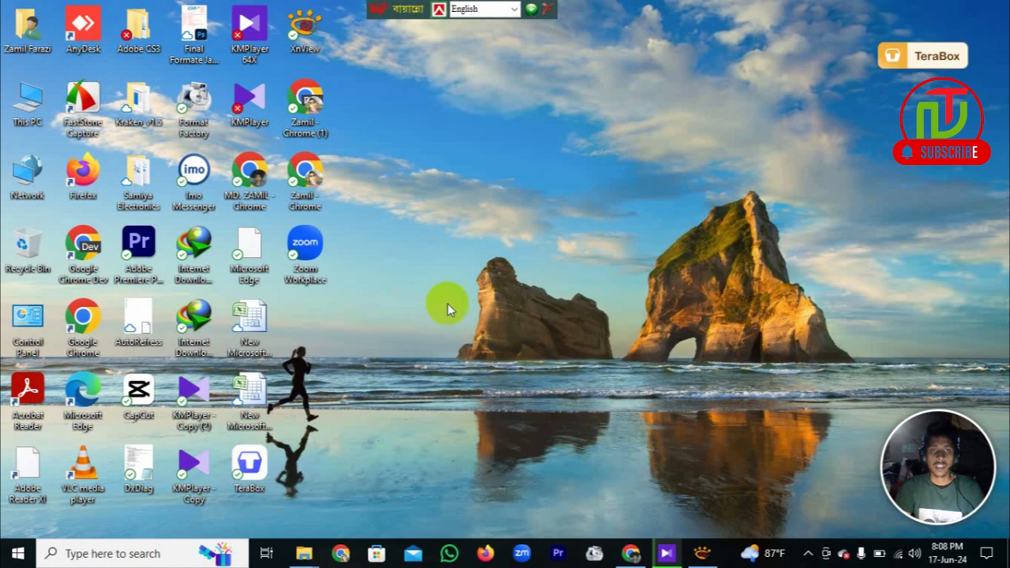
Launch Adobe Photoshop CS3 and open the photo DSC_0097 from the My Channel folder
{"action": "left_click", "coordinate": [19, 554]}
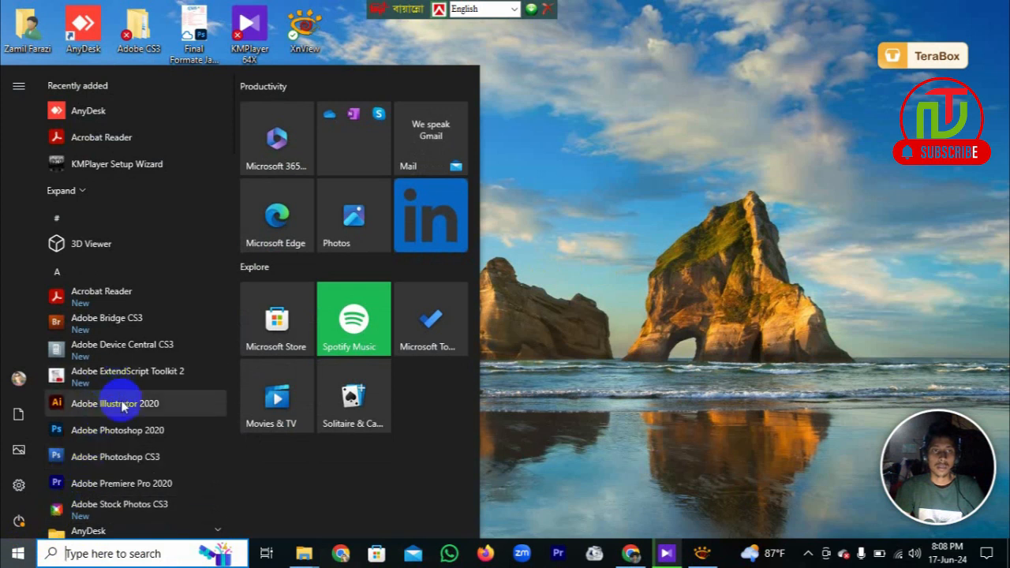
{"action": "left_click", "coordinate": [134, 464]}
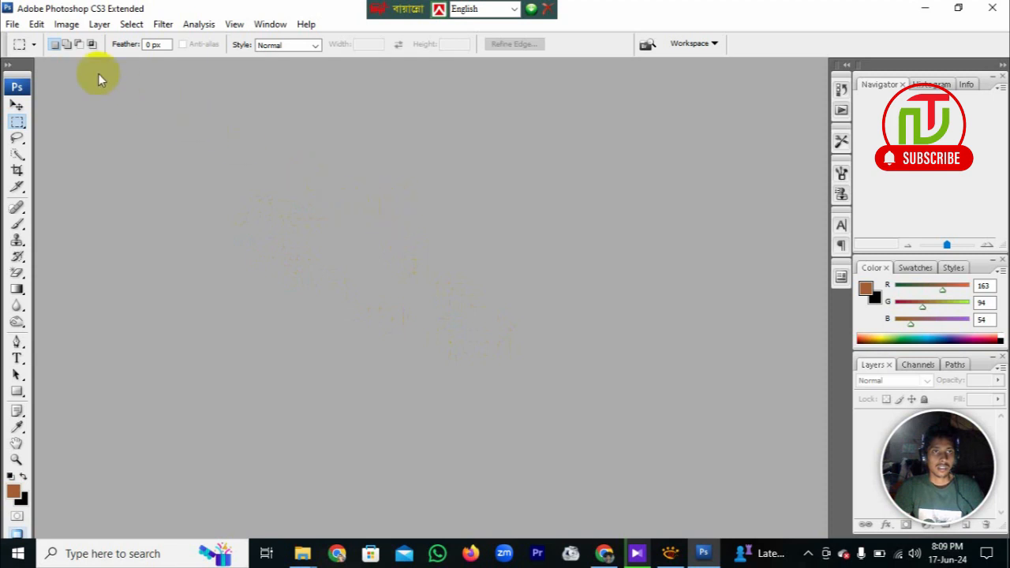
{"action": "left_click", "coordinate": [12, 23]}
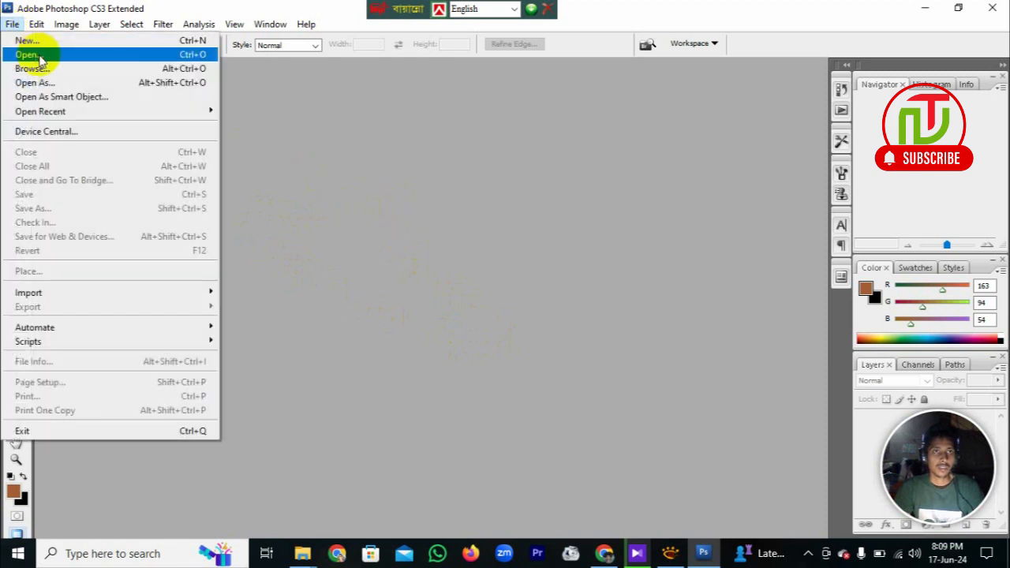
{"action": "left_click", "coordinate": [40, 55]}
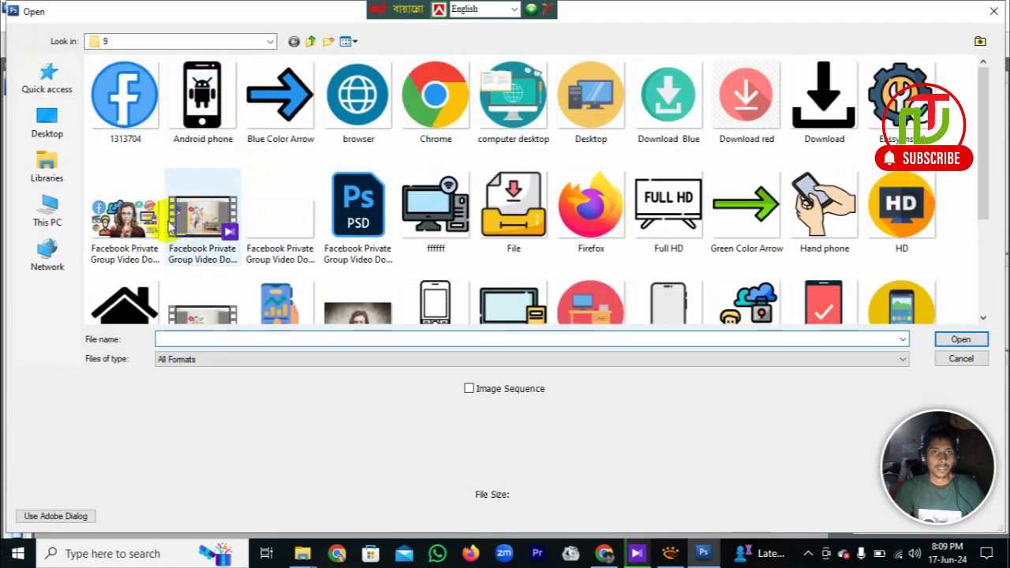
{"action": "left_click", "coordinate": [310, 41]}
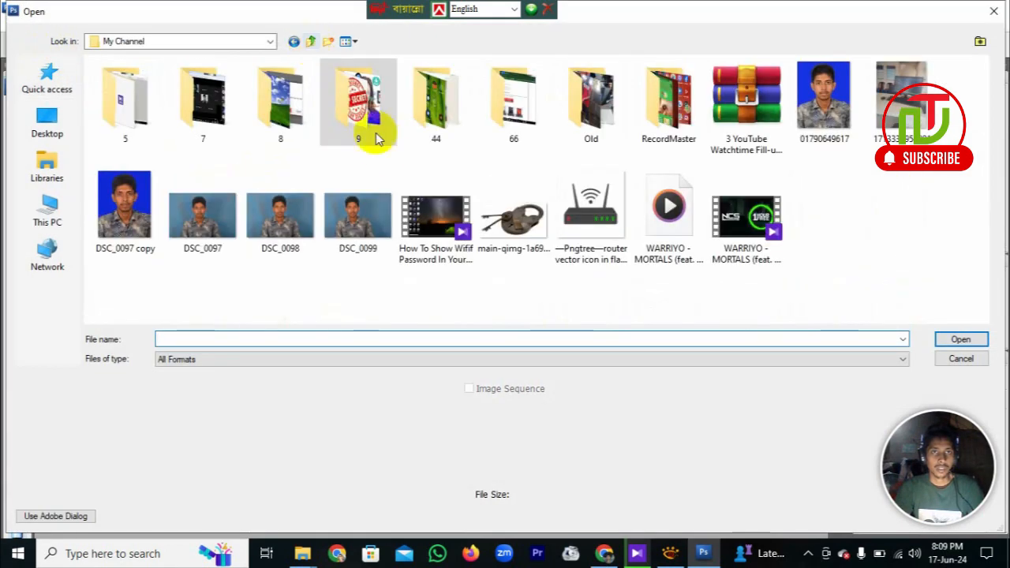
{"action": "double_click", "coordinate": [206, 213]}
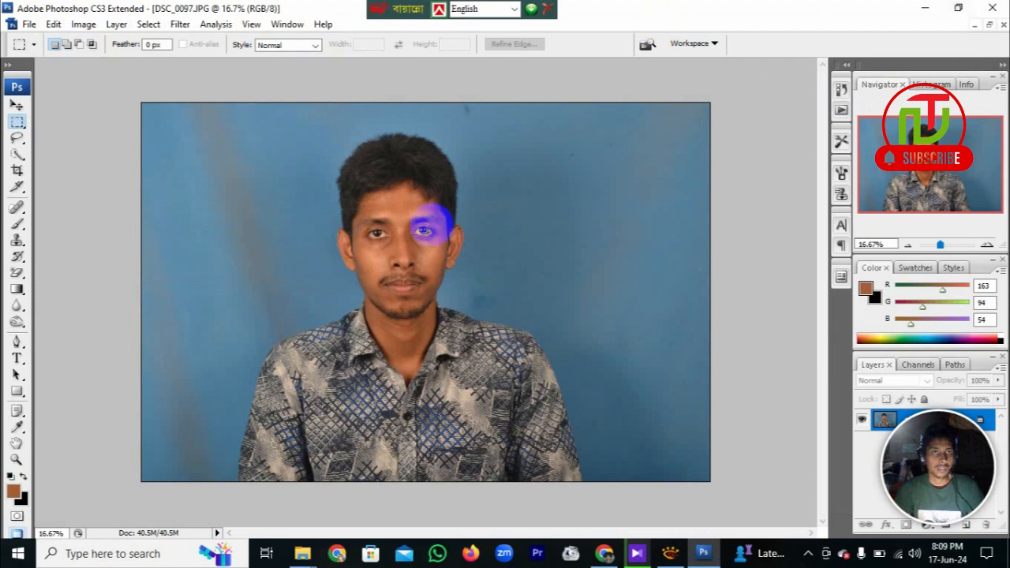
Crop the photo to the man's head and upper body at 1.5 in by 1.9 in, 300 pixels/inch
{"action": "left_click", "coordinate": [17, 169]}
{"action": "left_click", "coordinate": [96, 47]}
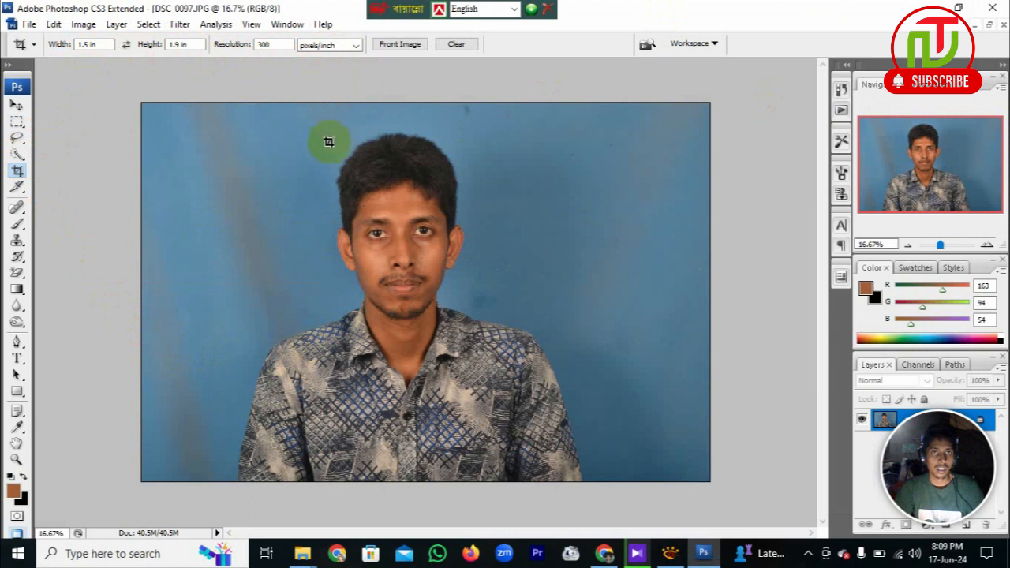
{"action": "left_click_drag", "start_coordinate": [273, 122], "coordinate": [544, 461]}
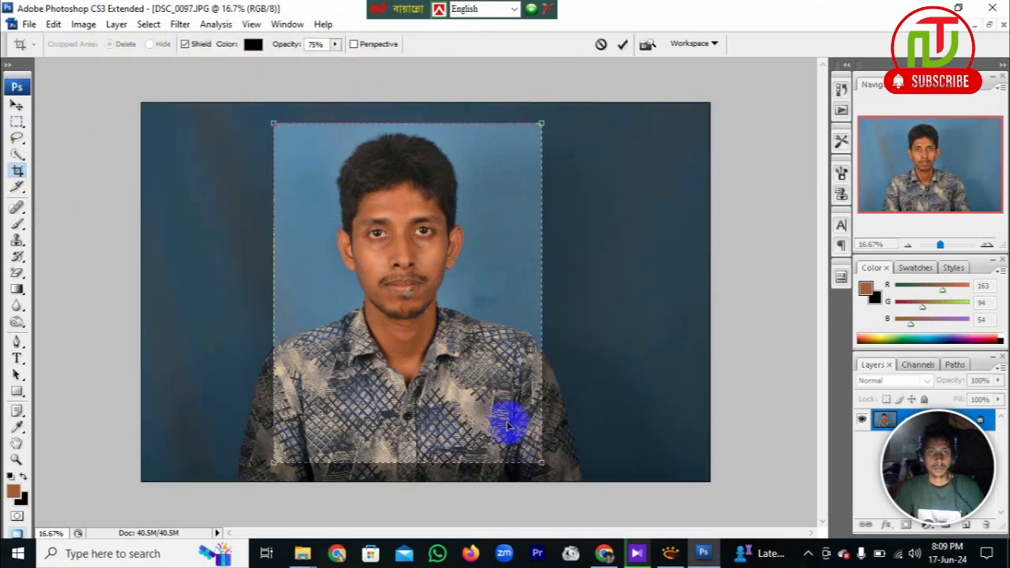
{"action": "left_click_drag", "start_coordinate": [499, 418], "coordinate": [483, 421]}
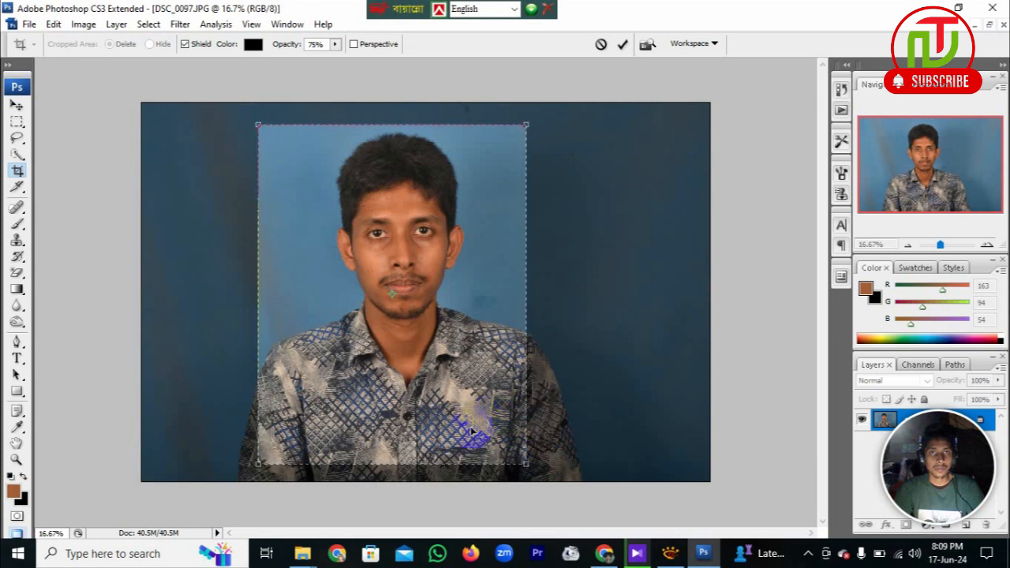
{"action": "left_click_drag", "start_coordinate": [257, 466], "coordinate": [255, 467]}
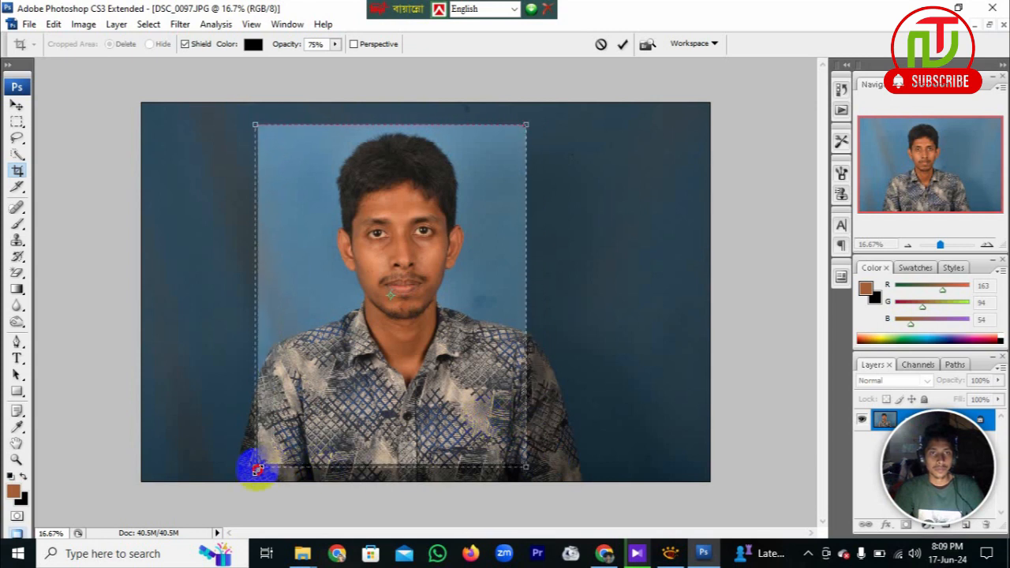
{"action": "left_click_drag", "start_coordinate": [521, 470], "coordinate": [536, 479]}
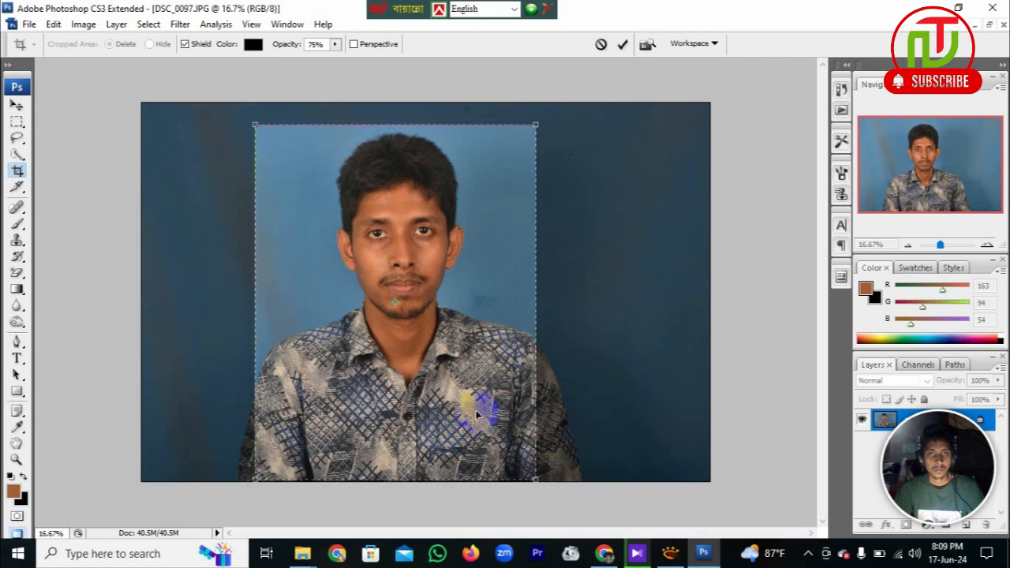
{"action": "double_click", "coordinate": [470, 401]}
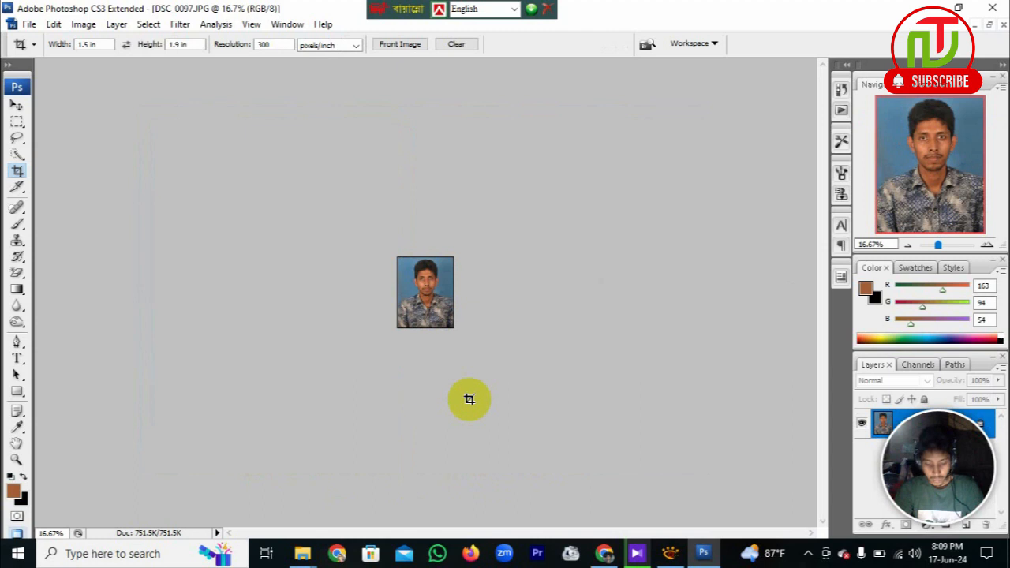
Select the entire cropped photo and rotate it about 1.1° clockwise with Free Transform to straighten the head
{"action": "scroll", "coordinate": [469, 399], "scroll_direction": "up", "scroll_amount": 12}
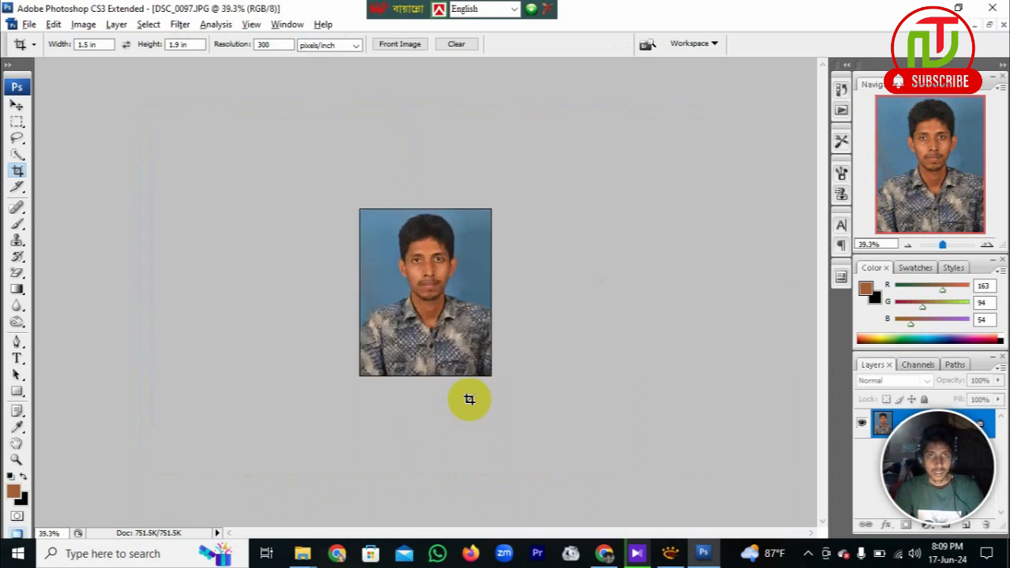
{"action": "scroll", "coordinate": [469, 399], "scroll_direction": "up", "scroll_amount": 4}
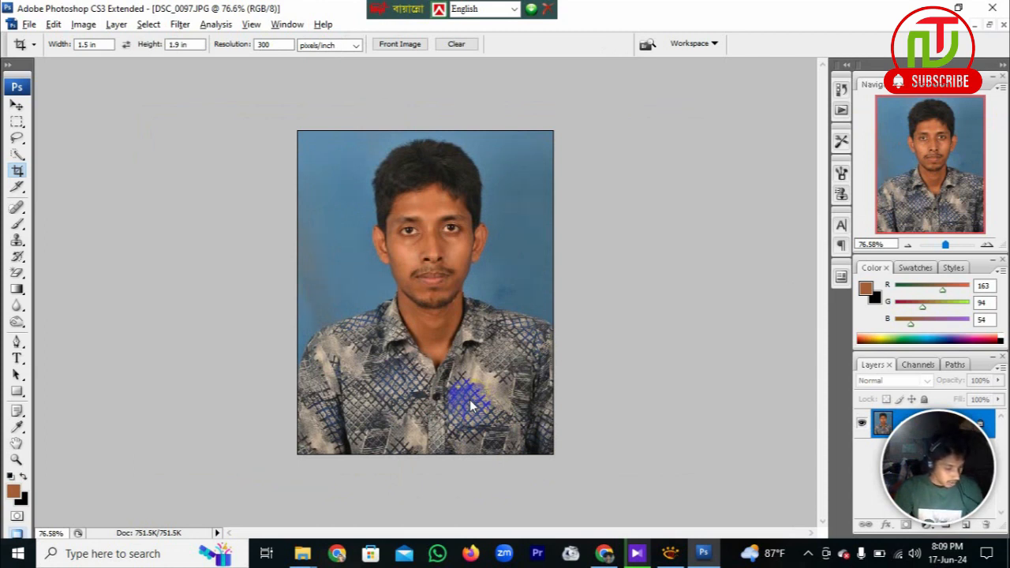
{"action": "left_click", "coordinate": [16, 105]}
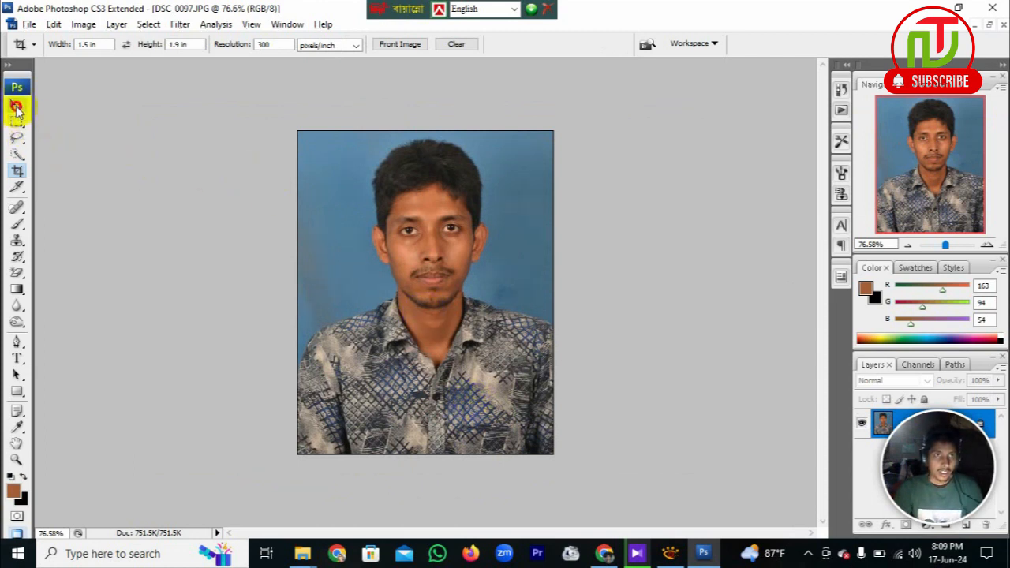
{"action": "key", "text": "ctrl+a"}
{"action": "key", "text": "ctrl+t"}
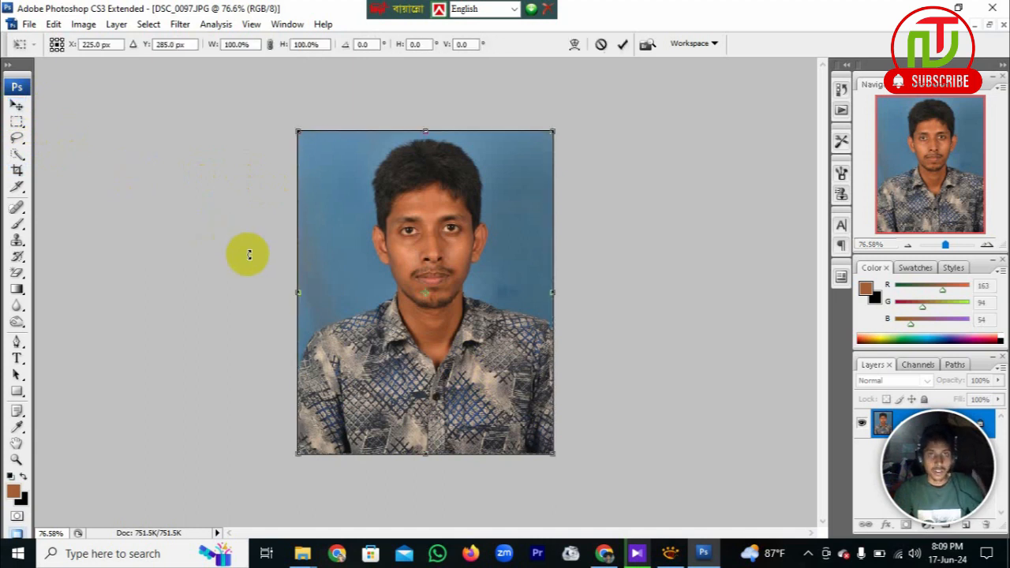
{"action": "left_click_drag", "start_coordinate": [579, 107], "coordinate": [584, 106]}
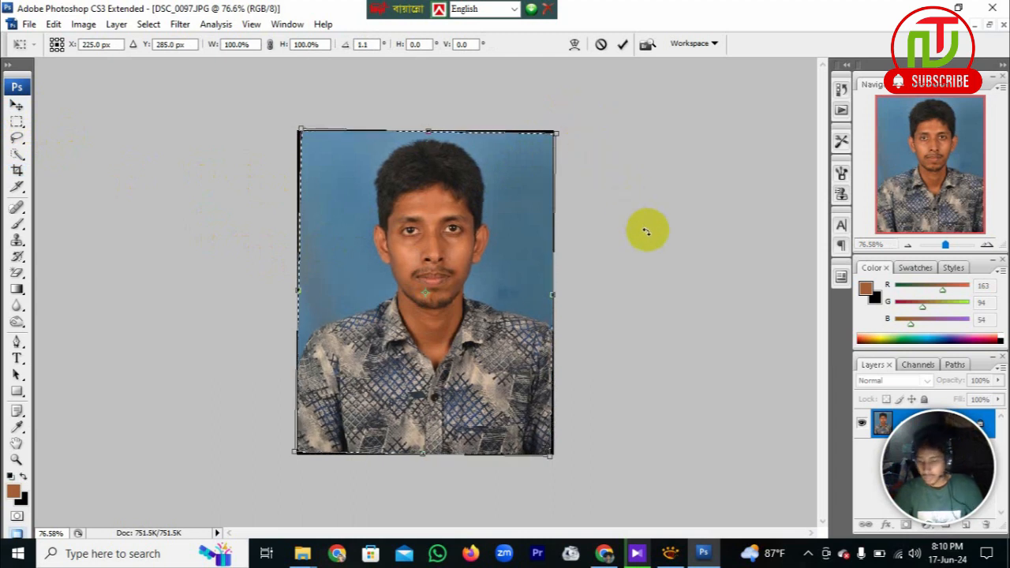
{"action": "key", "text": "Return"}
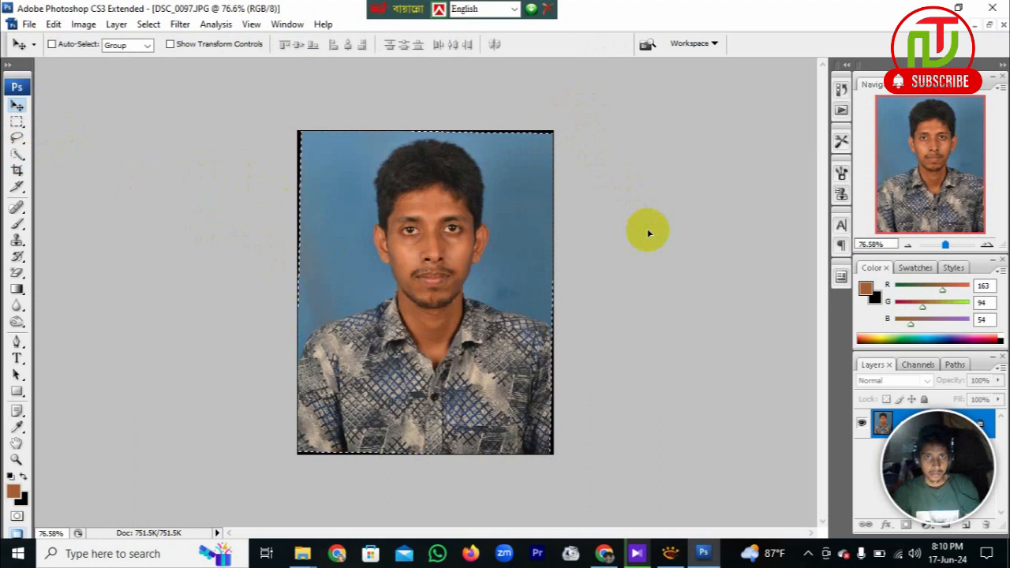
Scale the selected photo proportionally to about 110.4% and shift it down to about Y 312.4 px
{"action": "key", "text": "ctrl+t"}
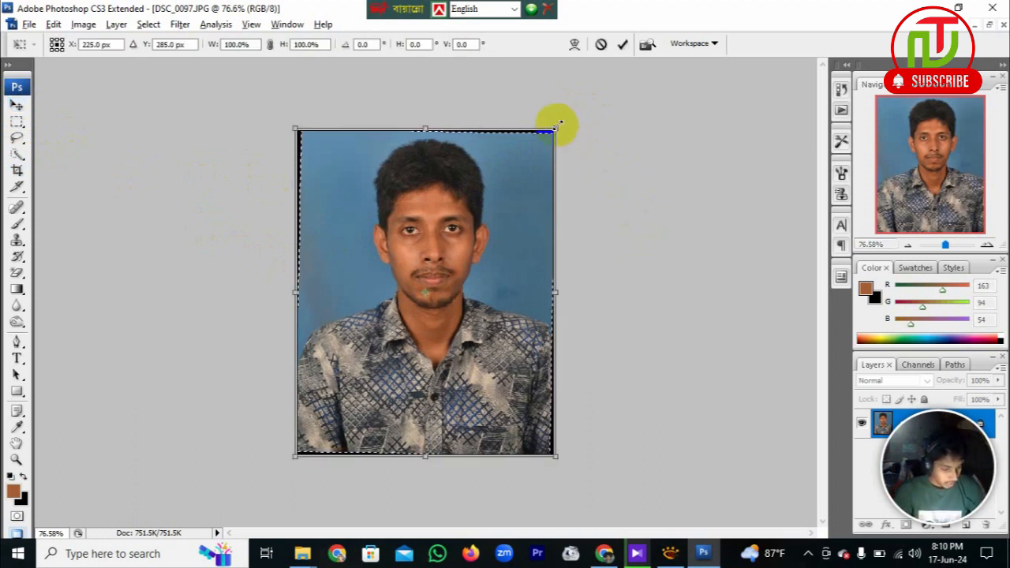
{"action": "left_click_drag", "start_coordinate": [558, 124], "coordinate": [570, 111]}
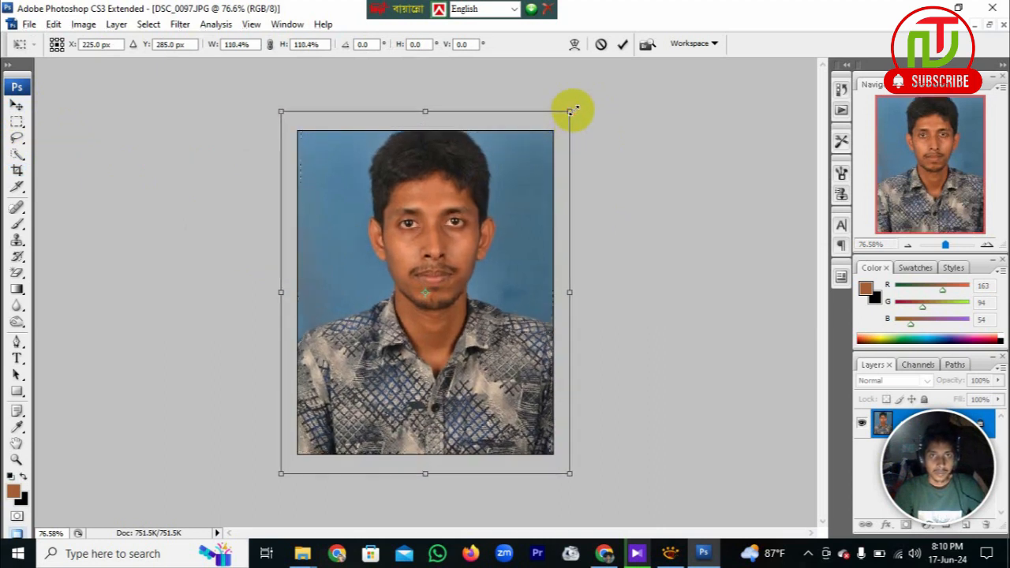
{"action": "key", "text": "Down"}
{"action": "key", "text": "Down"}
{"action": "key", "text": "Down"}
{"action": "key", "text": "Down"}
{"action": "key", "text": "Down"}
{"action": "key", "text": "Down"}
{"action": "key", "text": "Down"}
{"action": "key", "text": "Down"}
{"action": "key", "text": "Down"}
{"action": "key", "text": "Down"}
{"action": "key", "text": "Down"}
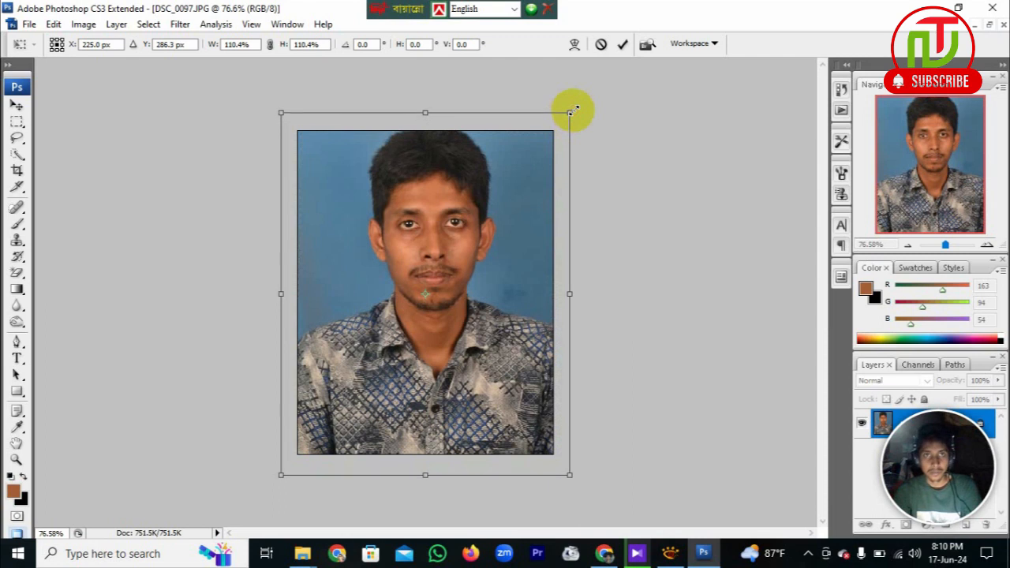
{"action": "key", "text": "Down"}
{"action": "key", "text": "Down"}
{"action": "key", "text": "Down"}
{"action": "key", "text": "Down"}
{"action": "key", "text": "Down"}
{"action": "key", "text": "Down"}
{"action": "key", "text": "Down"}
{"action": "key", "text": "Down"}
{"action": "key", "text": "Down"}
{"action": "key", "text": "Down"}
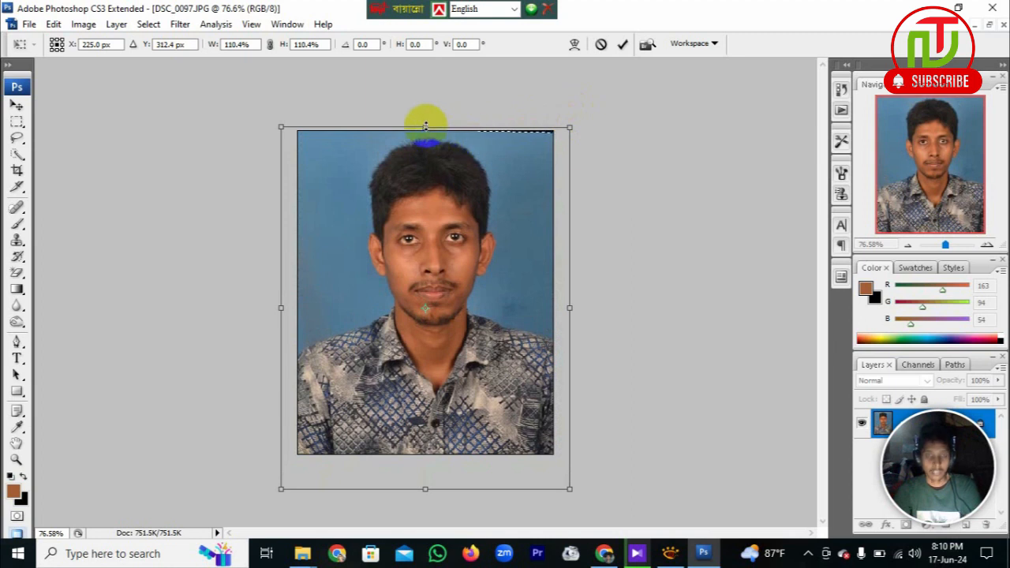
Stretch the photo's height to about 112.6%, nudge it to about Y 315 px to cover the black edges, and apply the transform
{"action": "left_click_drag", "start_coordinate": [425, 126], "coordinate": [425, 124]}
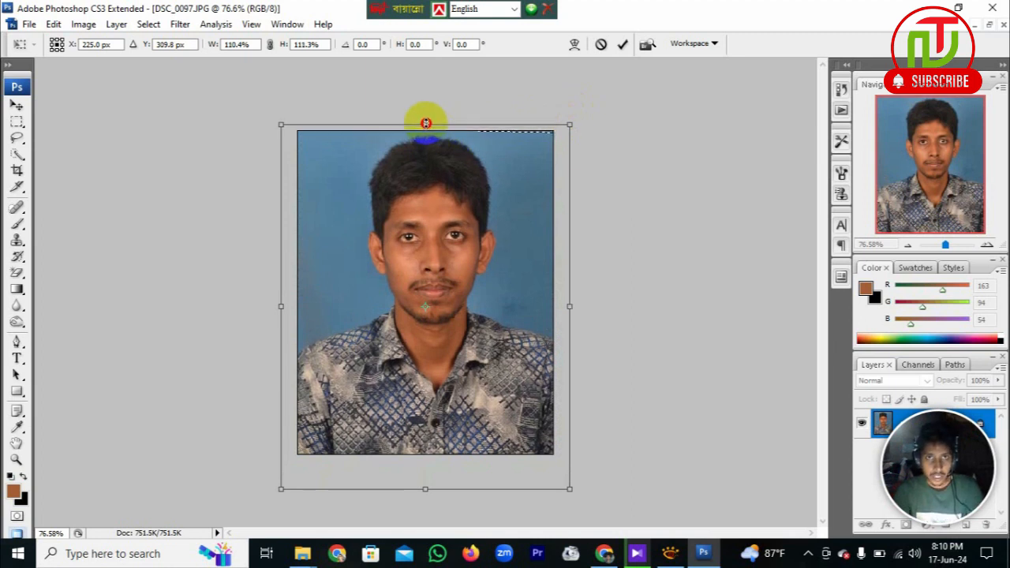
{"action": "key", "text": "Down"}
{"action": "key", "text": "Down"}
{"action": "key", "text": "Down"}
{"action": "key", "text": "Down"}
{"action": "key", "text": "Down"}
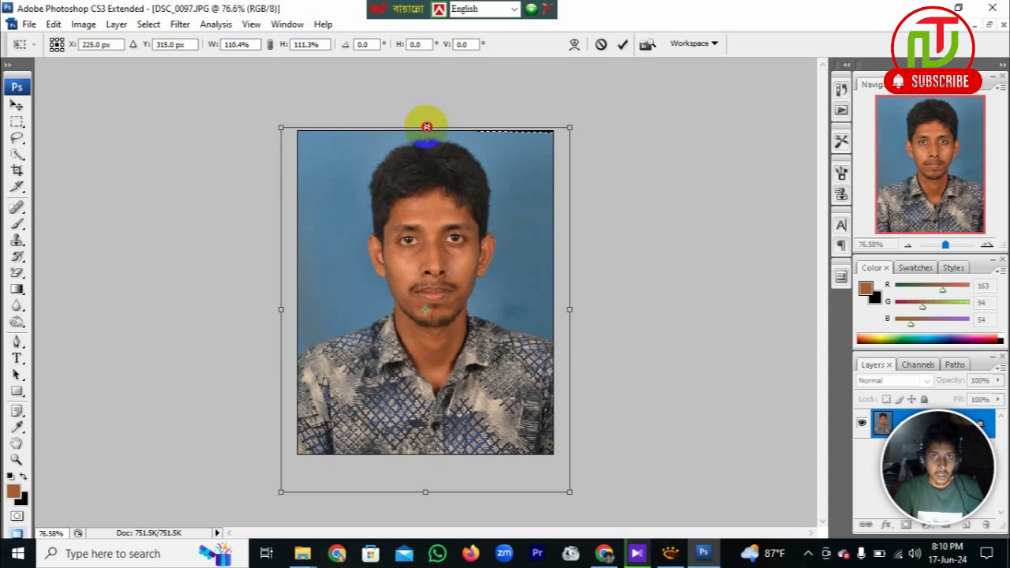
{"action": "left_click_drag", "start_coordinate": [426, 126], "coordinate": [426, 122]}
{"action": "key", "text": "Down"}
{"action": "key", "text": "Down"}
{"action": "key", "text": "Down"}
{"action": "key", "text": "Down"}
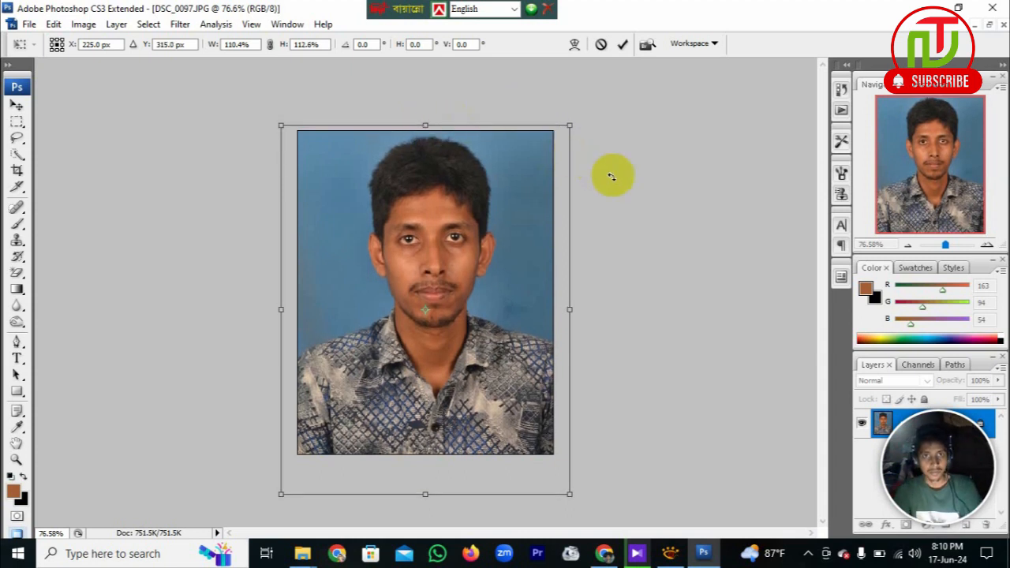
{"action": "key", "text": "Left"}
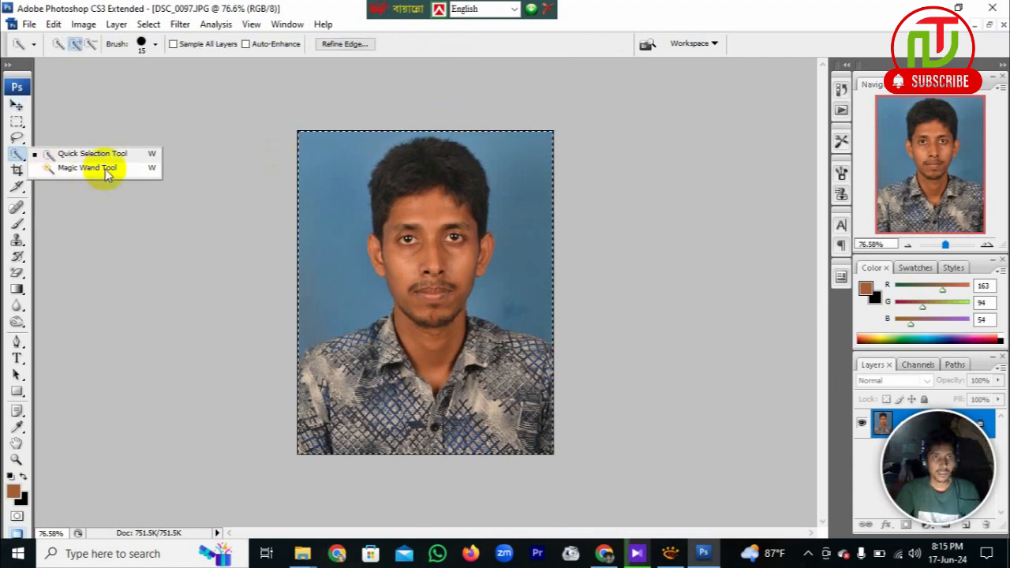
Select the whole blue background around the man using the Magic Wand with tolerance 32, refining the selection along the shoulders
{"action": "left_click", "coordinate": [87, 168]}
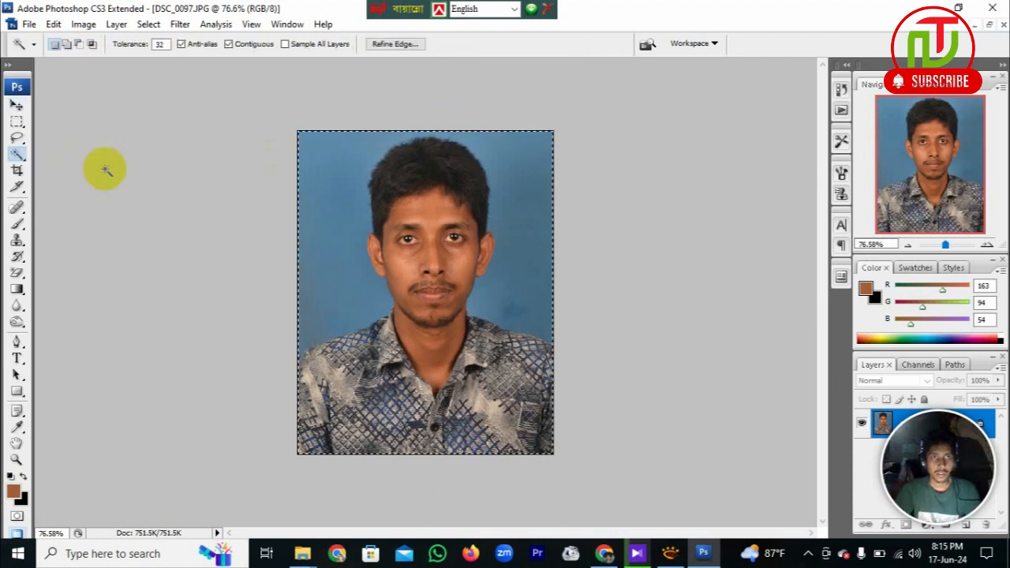
{"action": "left_click", "coordinate": [320, 165]}
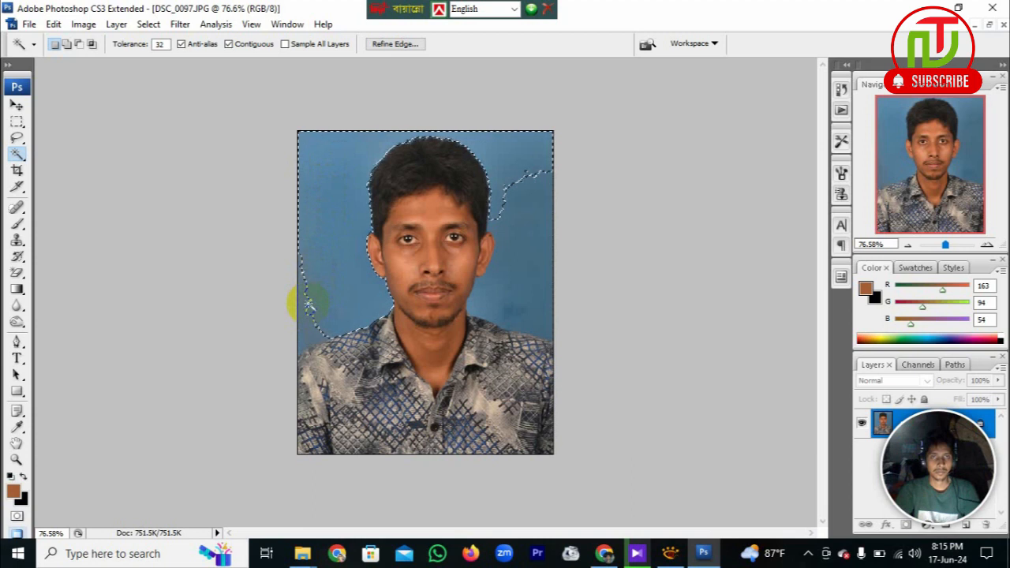
{"action": "key", "text": "shift"}
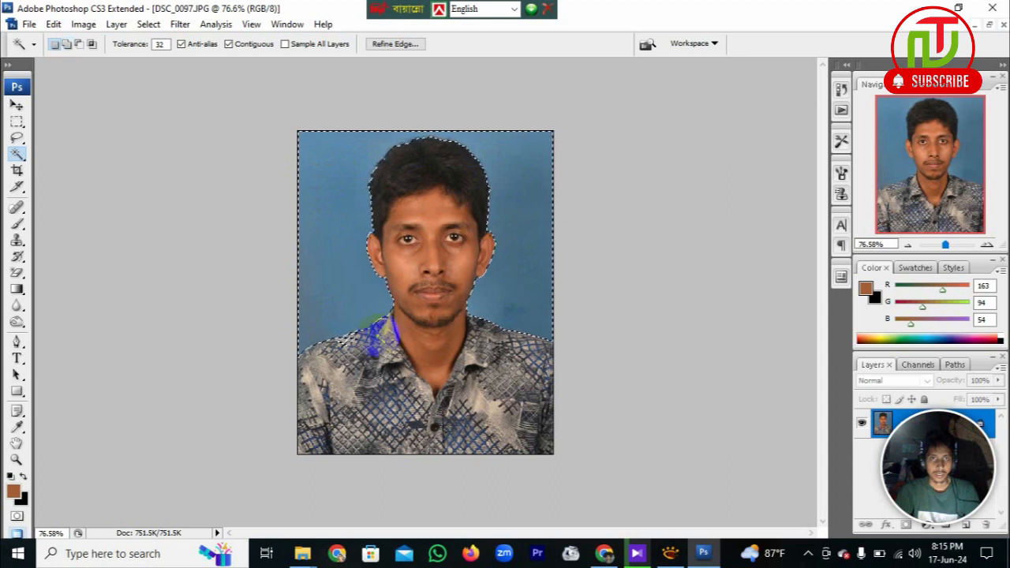
{"action": "key", "text": "alt"}
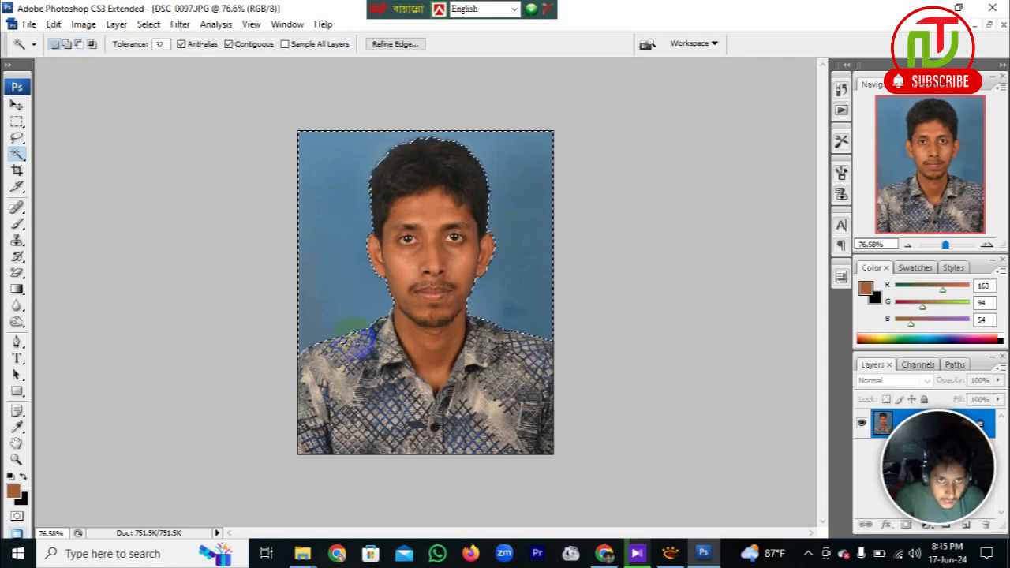
{"action": "key", "text": "alt"}
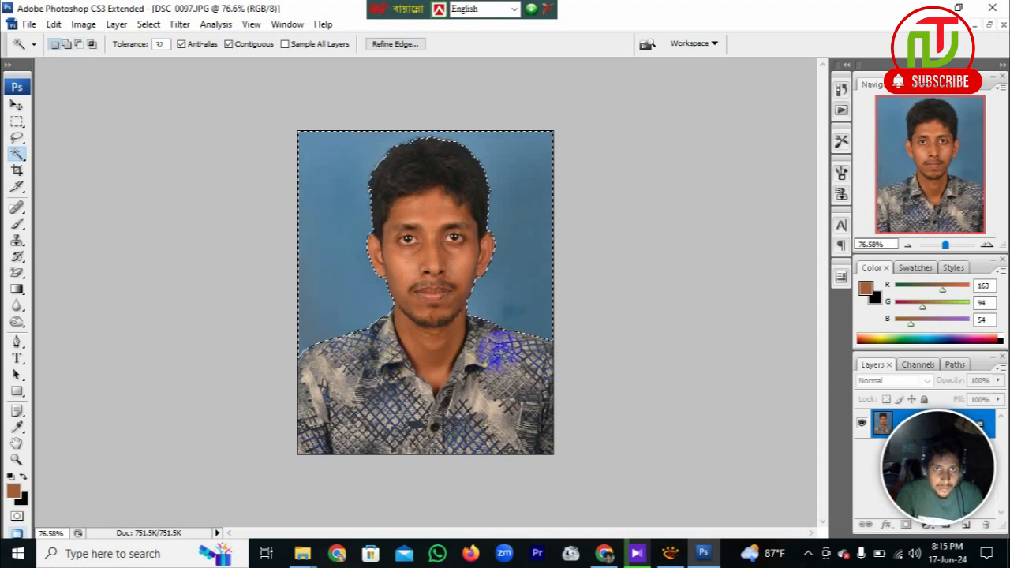
Feather the background selection by 1 pixel
{"action": "right_click", "coordinate": [514, 206]}
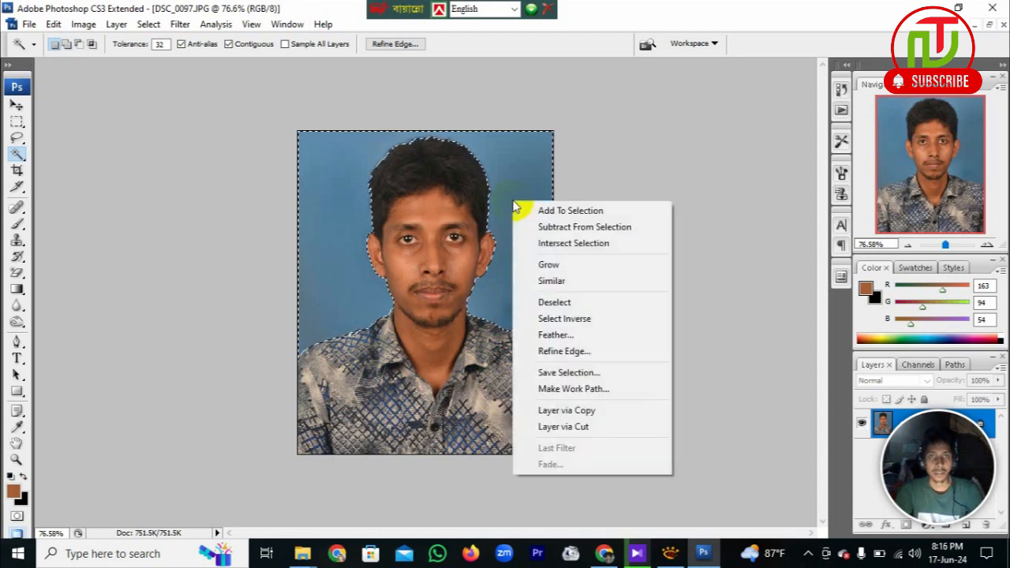
{"action": "left_click", "coordinate": [564, 335]}
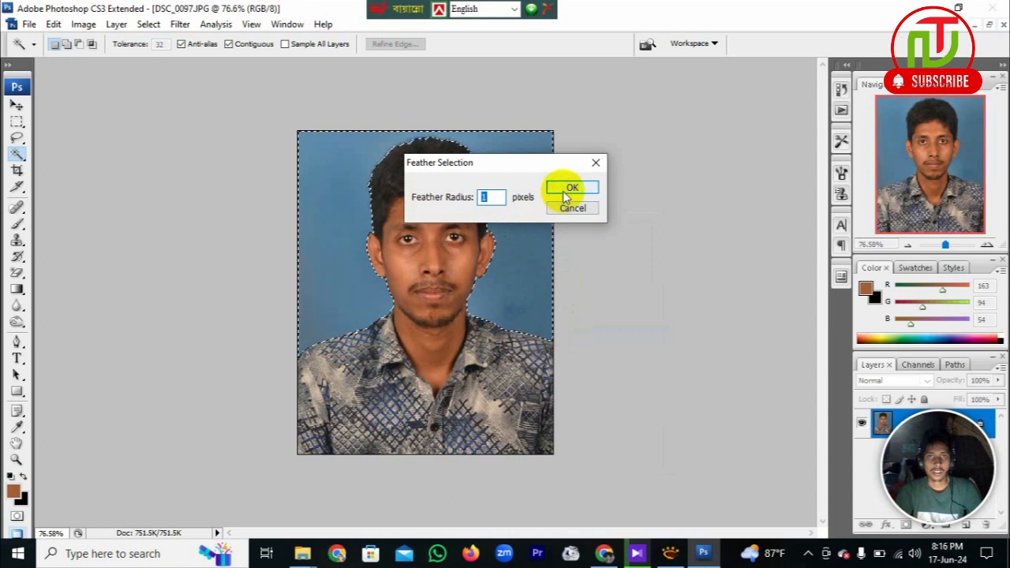
{"action": "left_click", "coordinate": [570, 191]}
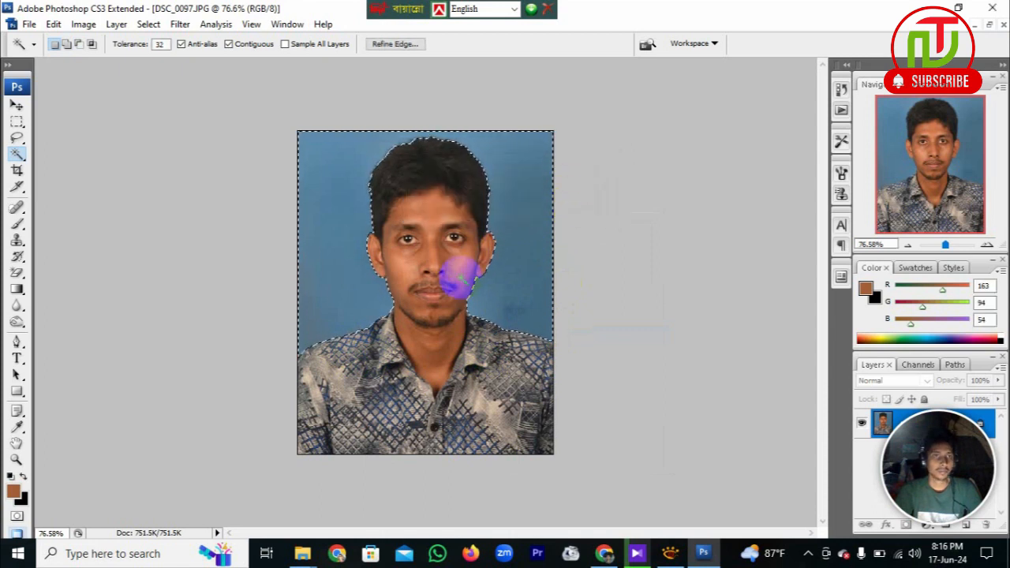
Set the background color to the strong blue 1936cc in the Color Picker
{"action": "left_click", "coordinate": [24, 497]}
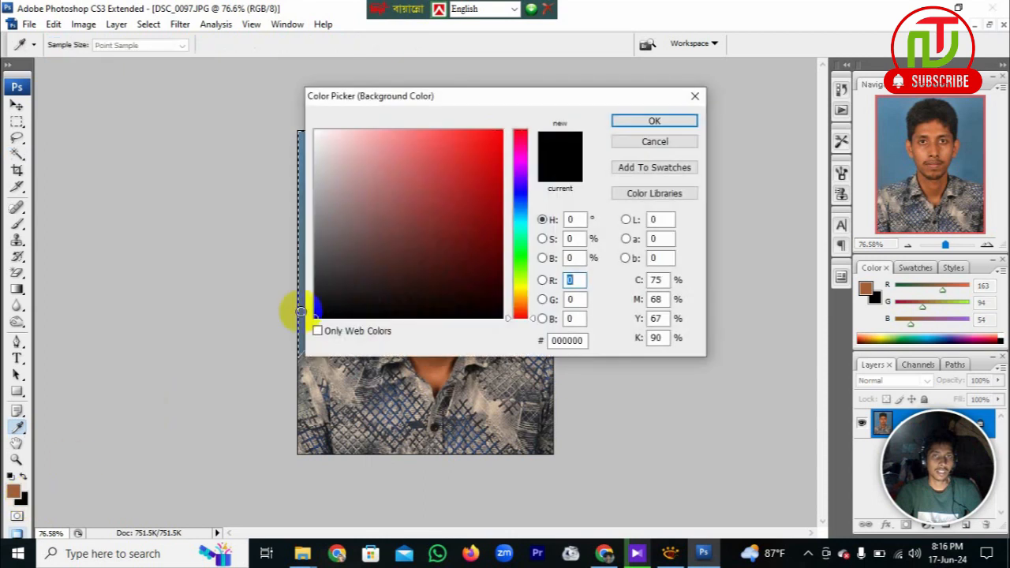
{"action": "left_click", "coordinate": [479, 165]}
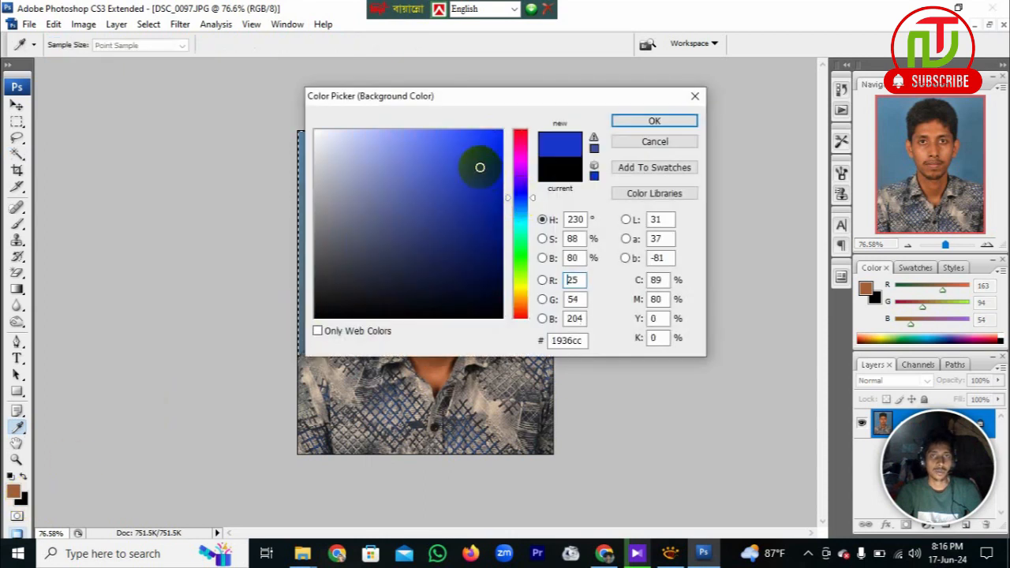
{"action": "left_click", "coordinate": [626, 123]}
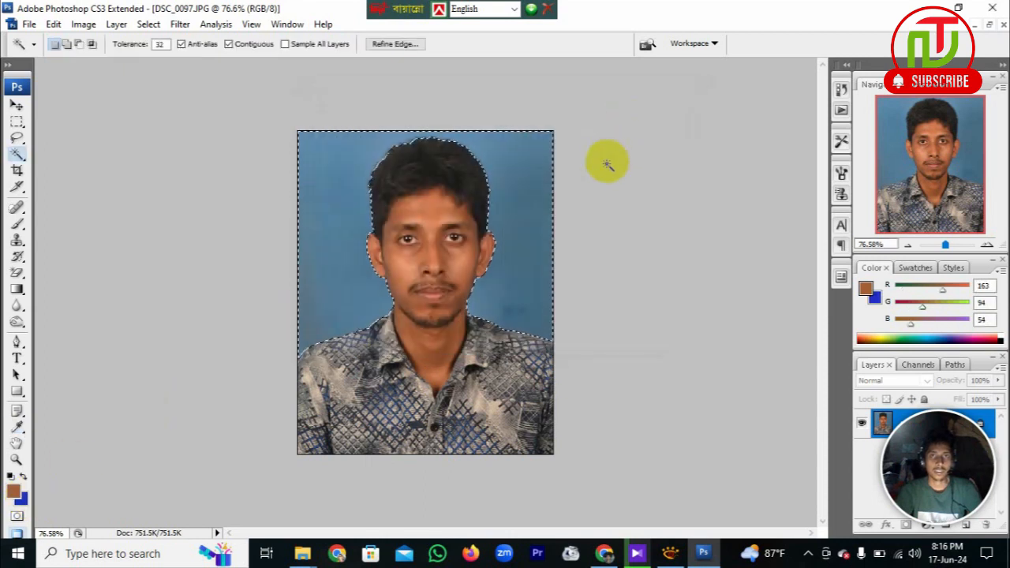
Apply Feather once more to the background selection around the man
{"action": "right_click", "coordinate": [516, 195]}
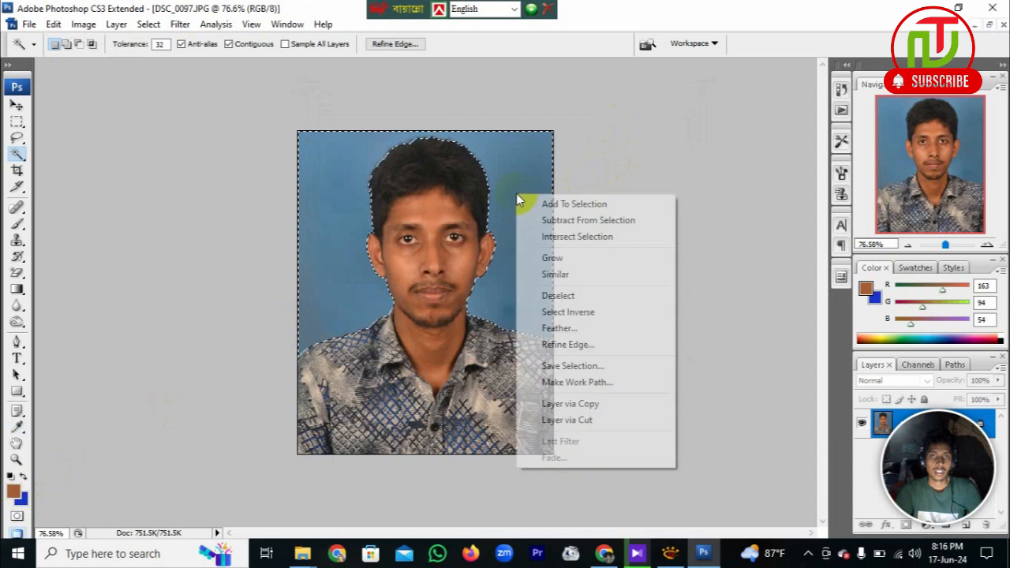
{"action": "left_click", "coordinate": [568, 328]}
{"action": "left_click", "coordinate": [573, 187]}
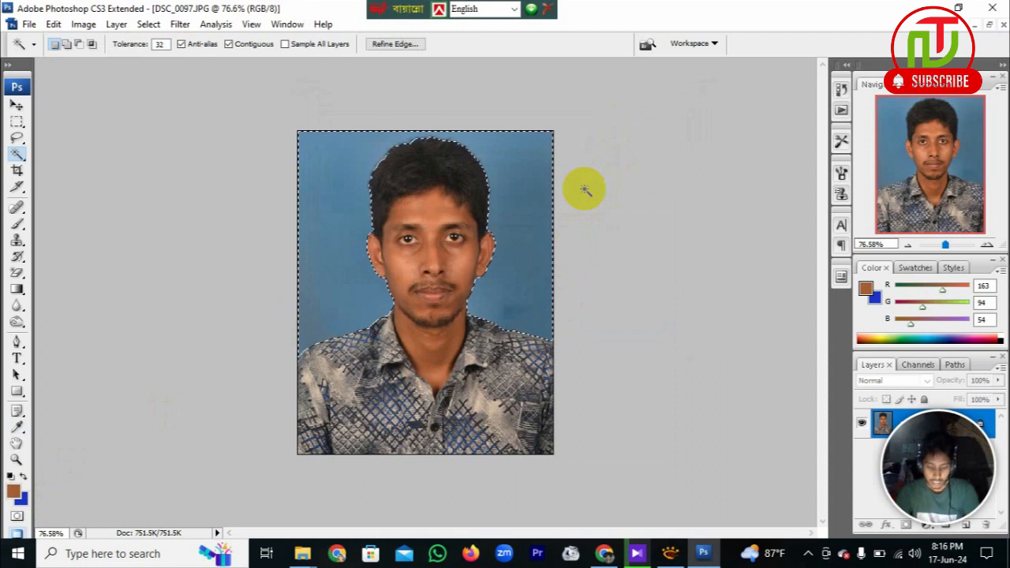
Fill the selected backdrop with the blue background color and remove the selection
{"action": "key", "text": "ctrl+BackSpace"}
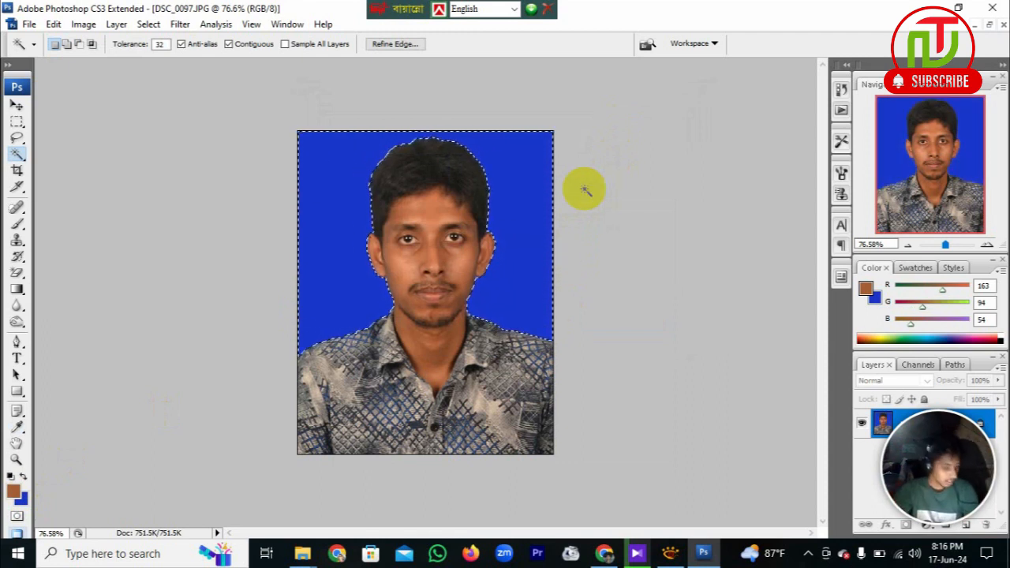
{"action": "key", "text": "ctrl+d"}
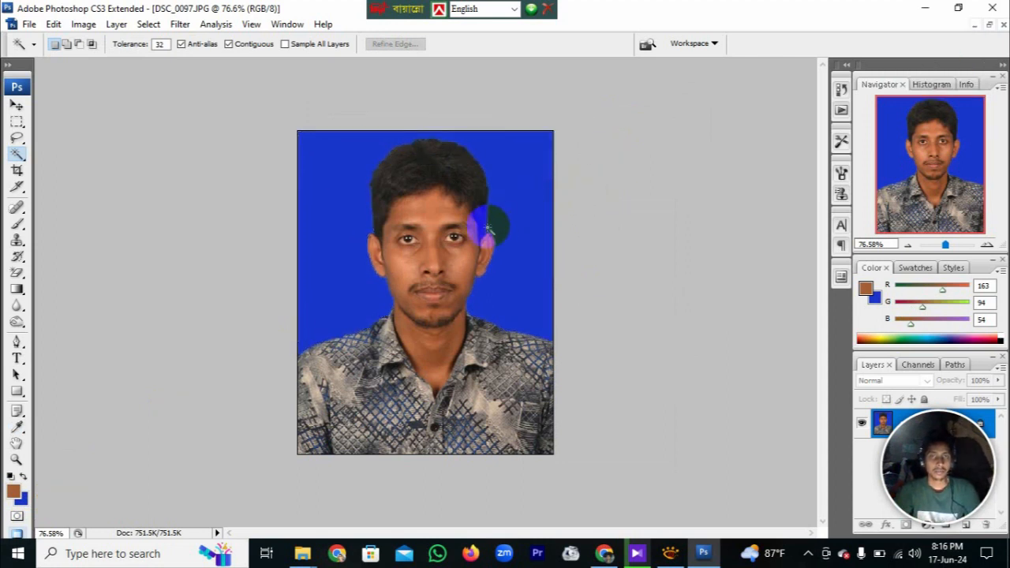
Darken the hair on the image's left side with the Burn tool at 50% exposure, midtones range, using a 45 px brush
{"action": "scroll", "coordinate": [479, 259], "scroll_direction": "up", "scroll_amount": 6}
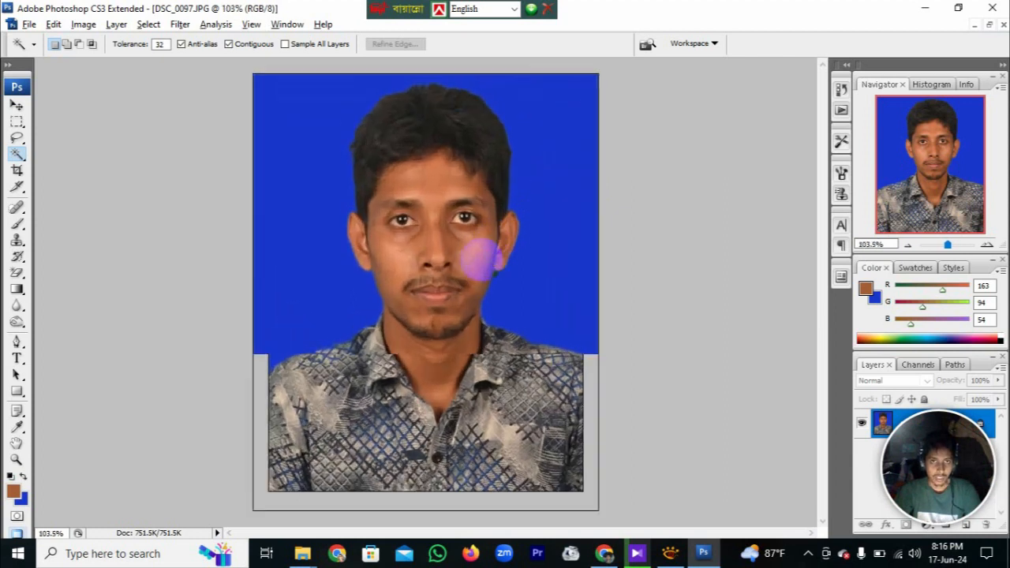
{"action": "scroll", "coordinate": [479, 259], "scroll_direction": "up", "scroll_amount": 1}
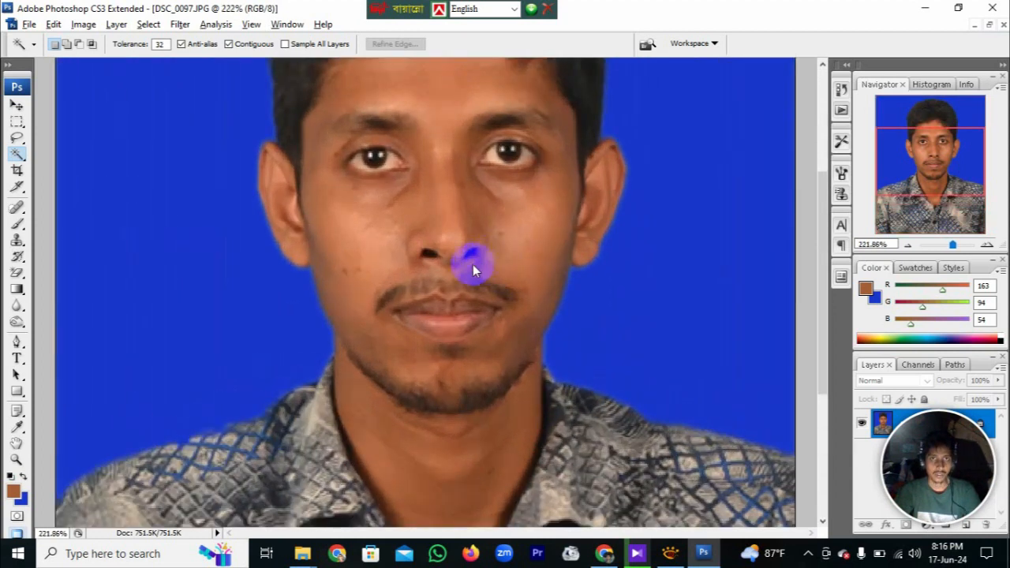
{"action": "scroll", "coordinate": [478, 315], "scroll_direction": "up", "scroll_amount": 5}
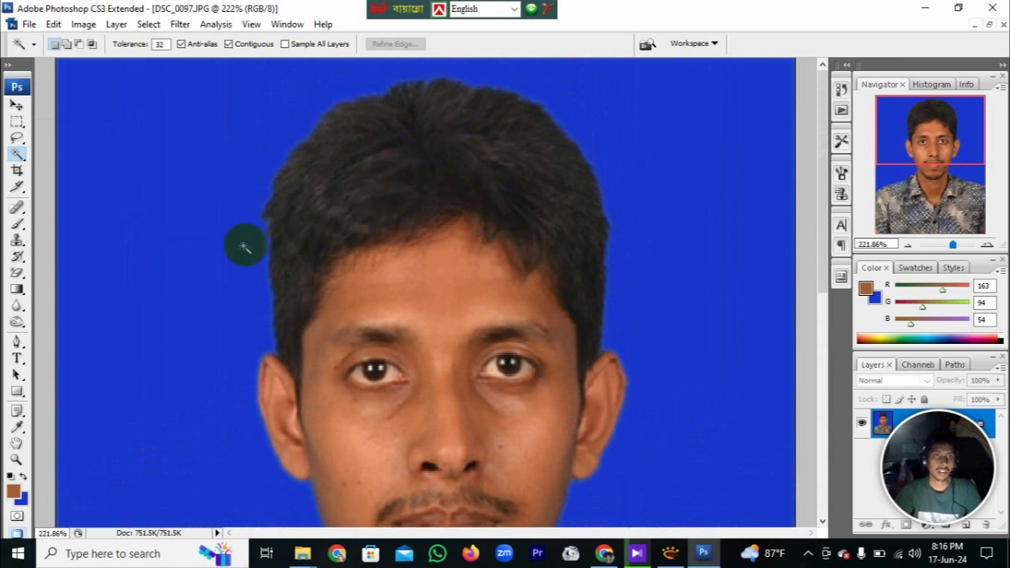
{"action": "left_click", "coordinate": [17, 322]}
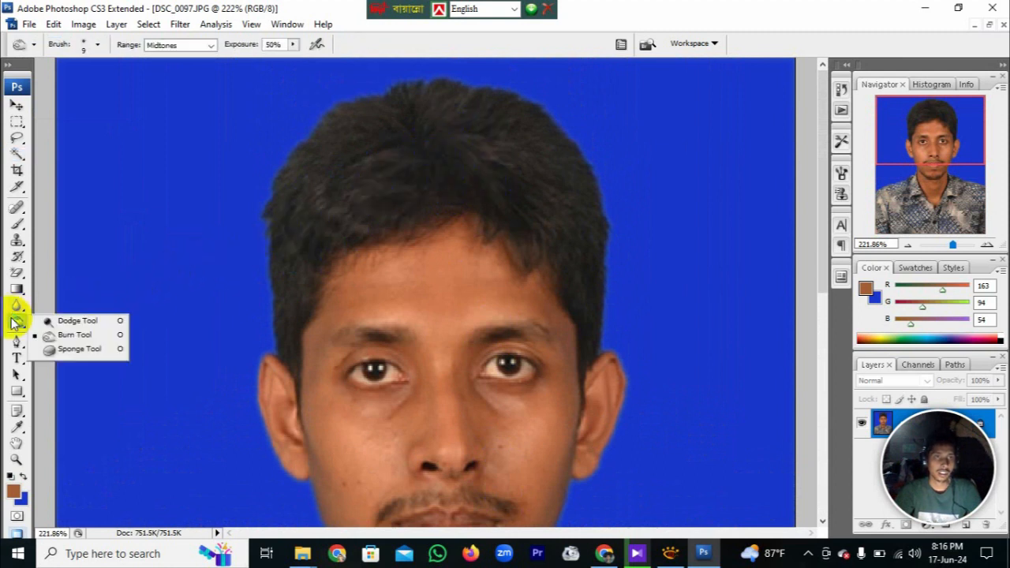
{"action": "left_click", "coordinate": [47, 334]}
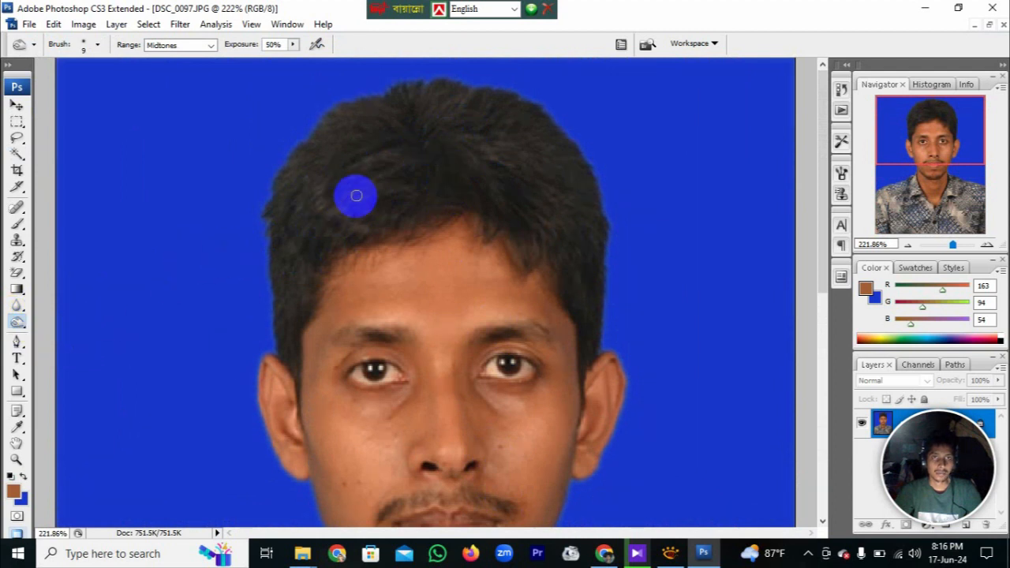
{"action": "key", "text": "bracketright"}
{"action": "key", "text": "bracketright"}
{"action": "key", "text": "bracketright"}
{"action": "key", "text": "bracketright"}
{"action": "key", "text": "bracketright"}
{"action": "key", "text": "bracketright"}
{"action": "key", "text": "bracketright"}
{"action": "key", "text": "bracketright"}
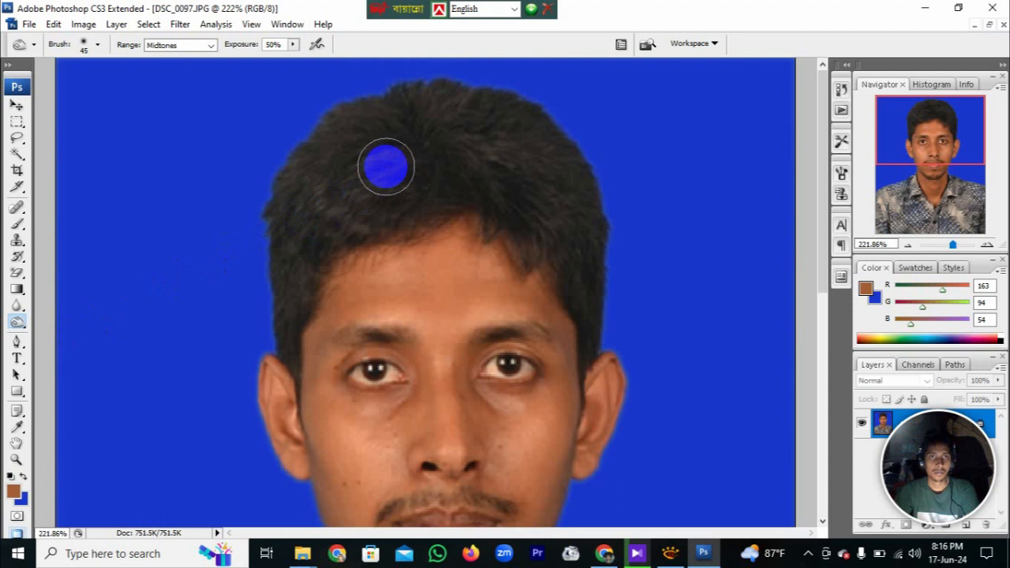
{"action": "mouse_move", "coordinate": [386, 167]}
{"action": "left_mouse_down"}
{"action": "mouse_move", "coordinate": [312, 221]}
{"action": "mouse_move", "coordinate": [397, 140]}
{"action": "mouse_move", "coordinate": [333, 160]}
{"action": "mouse_move", "coordinate": [292, 198]}
{"action": "mouse_move", "coordinate": [294, 253]}
{"action": "left_mouse_up"}
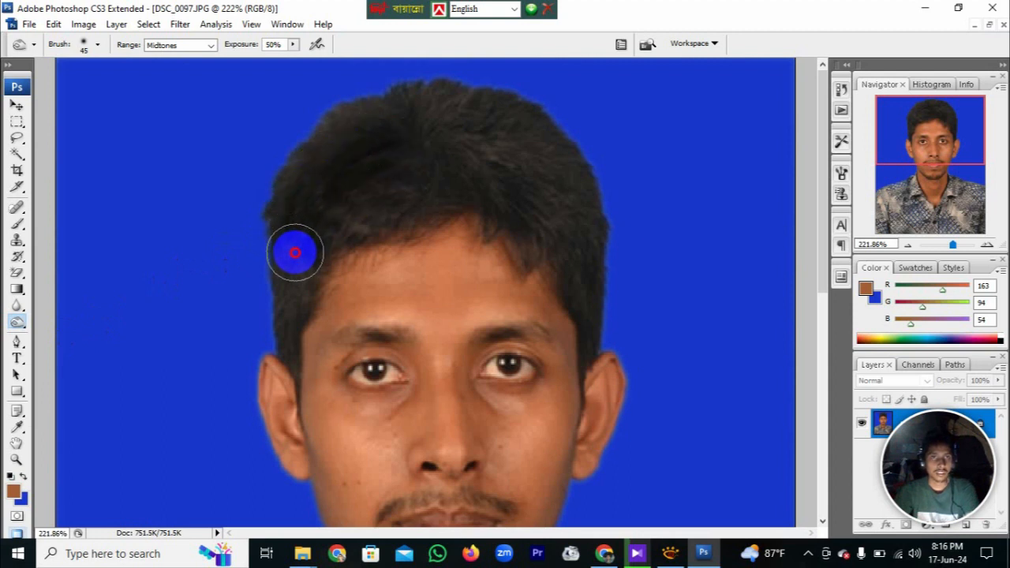
Burn the left-side hair further with a 30 px brush, and darken the crown and right-side hair with a 40 px brush
{"action": "key", "text": "bracketleft"}
{"action": "key", "text": "bracketleft"}
{"action": "key", "text": "bracketleft"}
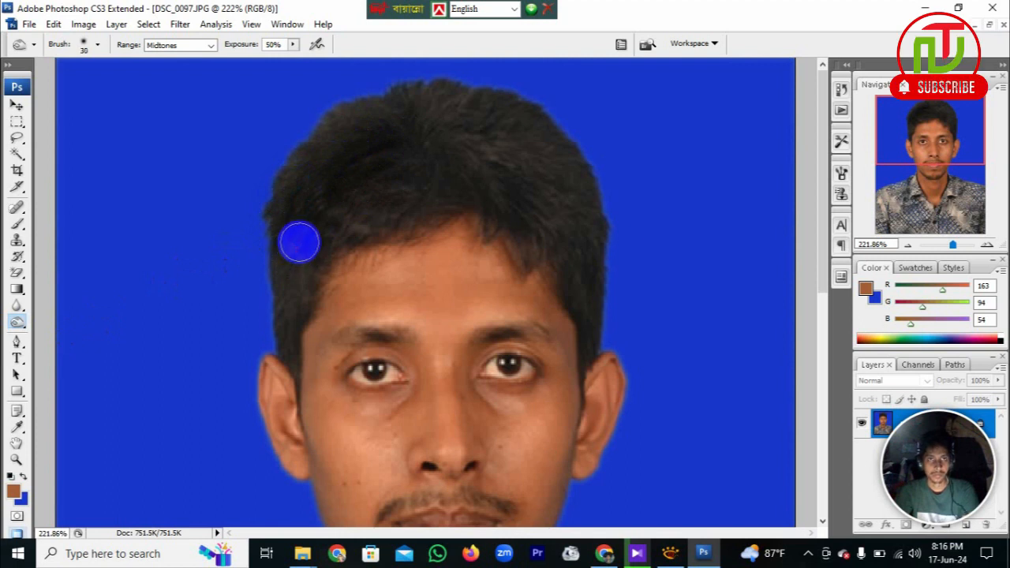
{"action": "mouse_move", "coordinate": [299, 246]}
{"action": "left_mouse_down"}
{"action": "mouse_move", "coordinate": [293, 343]}
{"action": "mouse_move", "coordinate": [305, 232]}
{"action": "mouse_move", "coordinate": [280, 252]}
{"action": "mouse_move", "coordinate": [276, 305]}
{"action": "mouse_move", "coordinate": [333, 203]}
{"action": "mouse_move", "coordinate": [410, 158]}
{"action": "mouse_move", "coordinate": [350, 221]}
{"action": "mouse_move", "coordinate": [402, 209]}
{"action": "mouse_move", "coordinate": [308, 253]}
{"action": "mouse_move", "coordinate": [394, 172]}
{"action": "left_mouse_up"}
{"action": "key", "text": "bracketleft"}
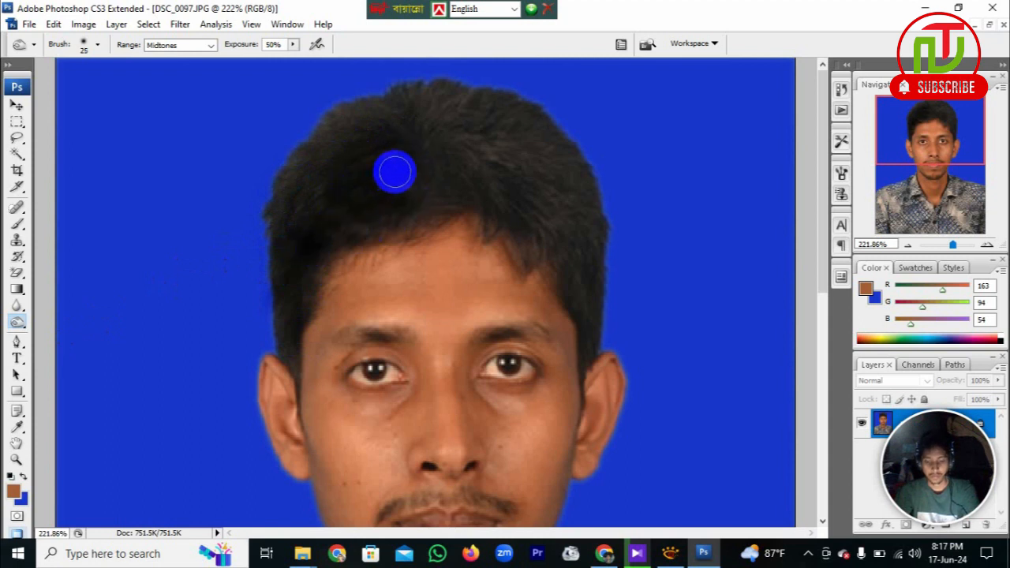
{"action": "key", "text": "bracketright"}
{"action": "key", "text": "bracketright"}
{"action": "mouse_move", "coordinate": [438, 132]}
{"action": "left_mouse_down"}
{"action": "mouse_move", "coordinate": [325, 161]}
{"action": "mouse_move", "coordinate": [297, 204]}
{"action": "mouse_move", "coordinate": [401, 169]}
{"action": "mouse_move", "coordinate": [512, 184]}
{"action": "mouse_move", "coordinate": [526, 201]}
{"action": "mouse_move", "coordinate": [415, 186]}
{"action": "mouse_move", "coordinate": [467, 151]}
{"action": "mouse_move", "coordinate": [539, 181]}
{"action": "mouse_move", "coordinate": [521, 151]}
{"action": "mouse_move", "coordinate": [440, 111]}
{"action": "mouse_move", "coordinate": [340, 126]}
{"action": "mouse_move", "coordinate": [442, 100]}
{"action": "mouse_move", "coordinate": [503, 113]}
{"action": "mouse_move", "coordinate": [548, 146]}
{"action": "mouse_move", "coordinate": [584, 262]}
{"action": "mouse_move", "coordinate": [478, 188]}
{"action": "left_mouse_up"}
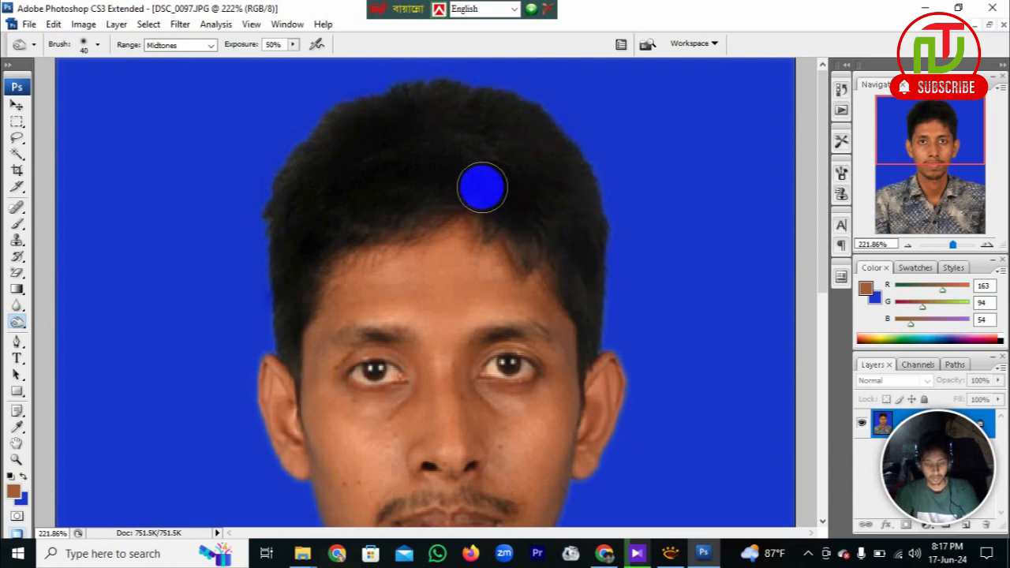
Darken the hair along the hairline and both temples with a 25 px Burn brush
{"action": "key", "text": "bracketleft"}
{"action": "key", "text": "bracketleft"}
{"action": "key", "text": "bracketleft"}
{"action": "mouse_move", "coordinate": [561, 213]}
{"action": "left_mouse_down"}
{"action": "mouse_move", "coordinate": [593, 335]}
{"action": "mouse_move", "coordinate": [597, 222]}
{"action": "mouse_move", "coordinate": [558, 144]}
{"action": "mouse_move", "coordinate": [535, 140]}
{"action": "mouse_move", "coordinate": [428, 156]}
{"action": "mouse_move", "coordinate": [322, 243]}
{"action": "mouse_move", "coordinate": [297, 320]}
{"action": "left_mouse_up"}
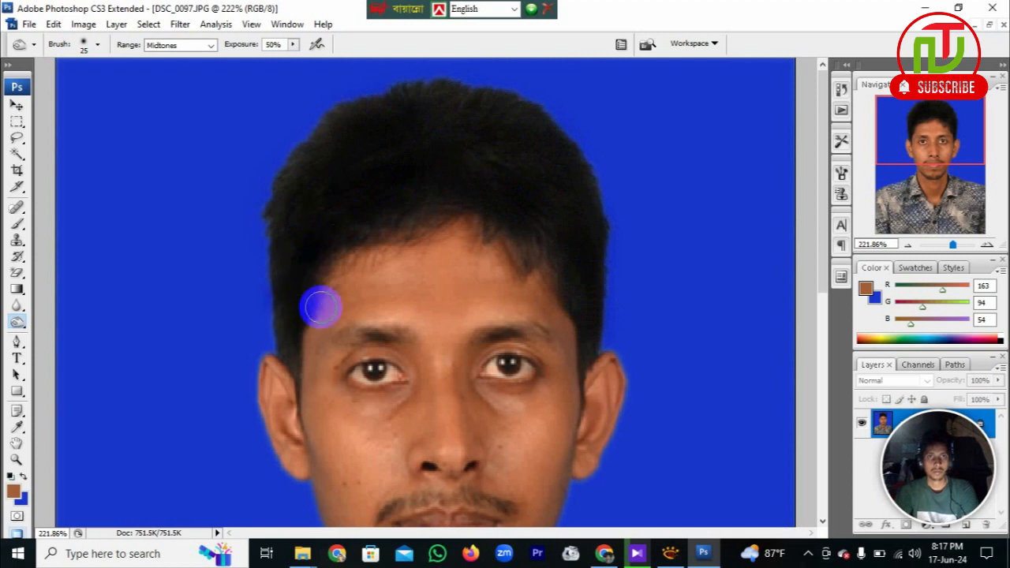
Darken both eyebrows and the pupils of both eyes with the Burn tool, using small brushes between 7 and 15 px
{"action": "left_click_drag", "start_coordinate": [358, 274], "coordinate": [371, 149]}
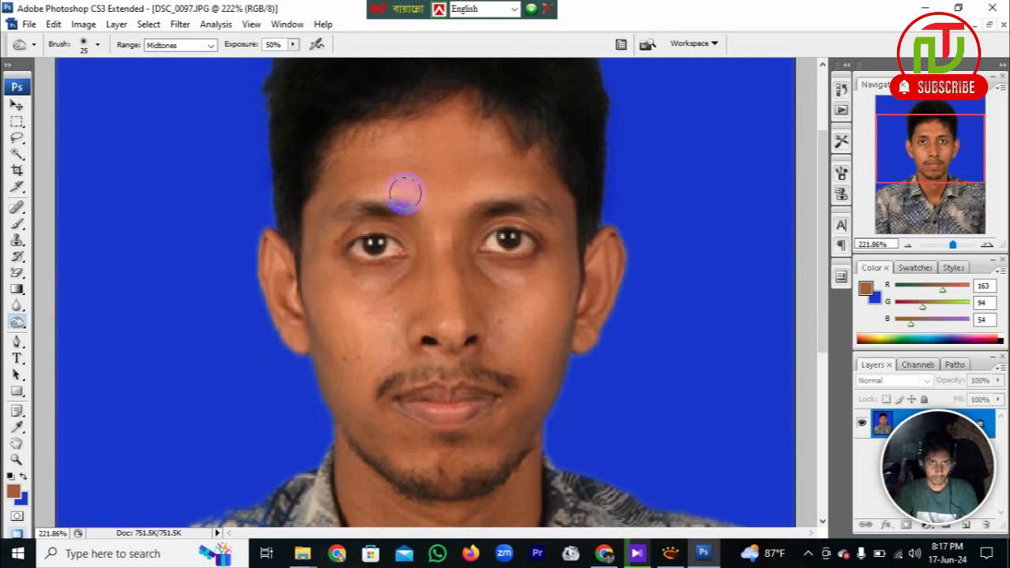
{"action": "scroll", "coordinate": [406, 192], "scroll_direction": "down", "scroll_amount": 3}
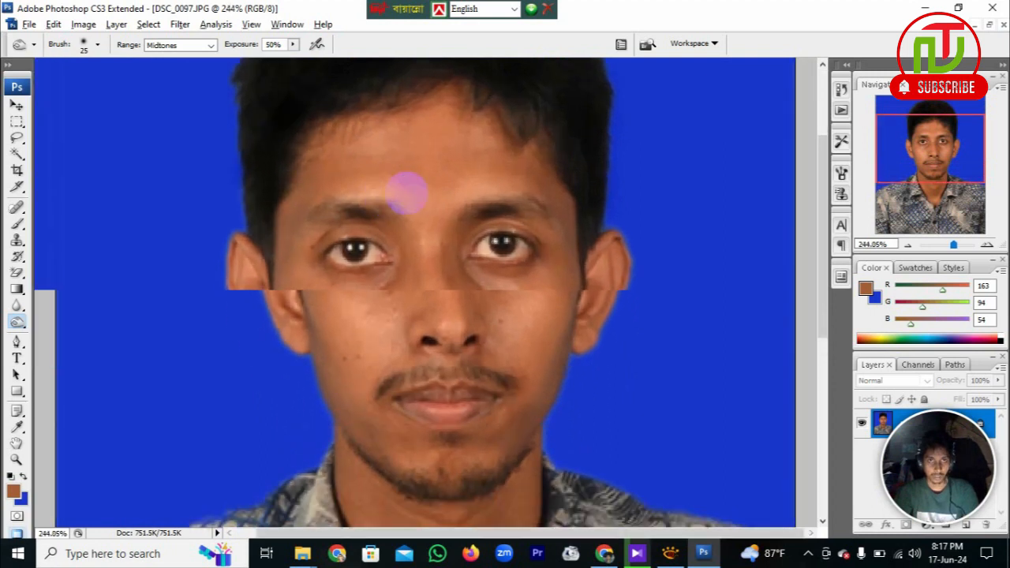
{"action": "scroll", "coordinate": [406, 193], "scroll_direction": "up", "scroll_amount": 2}
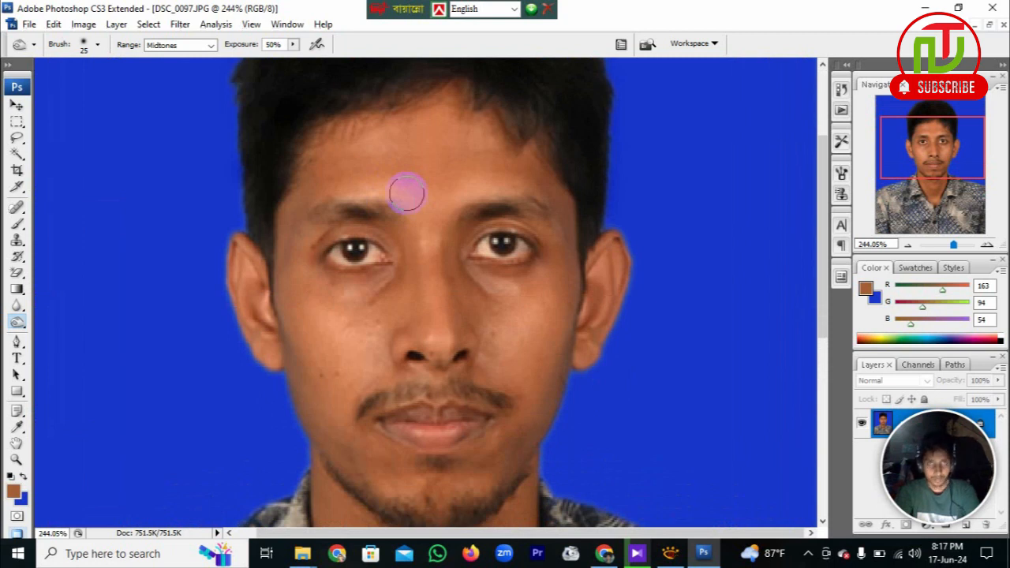
{"action": "key", "text": "bracketleft"}
{"action": "key", "text": "bracketleft"}
{"action": "key", "text": "bracketleft"}
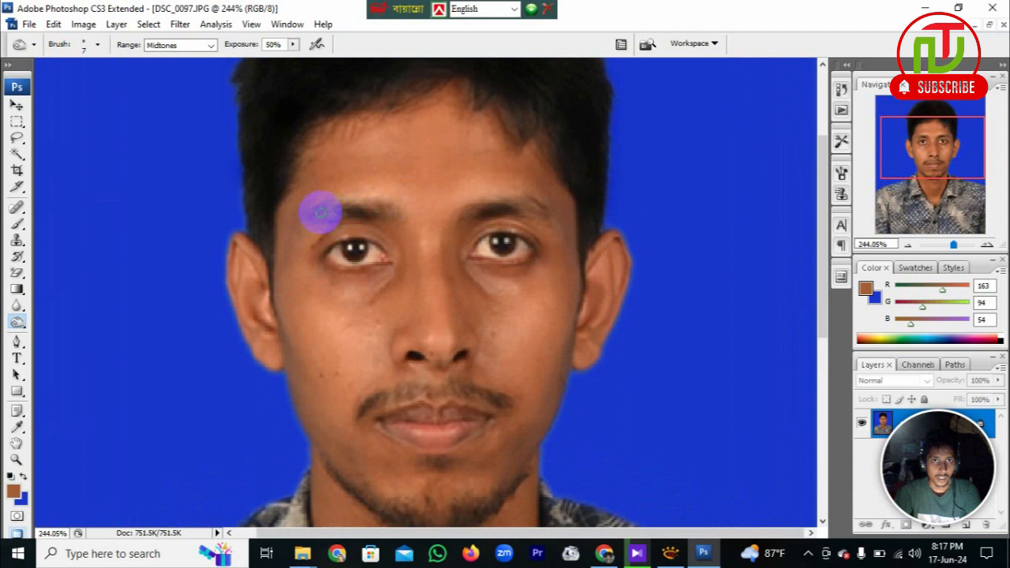
{"action": "mouse_move", "coordinate": [321, 212]}
{"action": "left_mouse_down"}
{"action": "mouse_move", "coordinate": [383, 204]}
{"action": "mouse_move", "coordinate": [320, 209]}
{"action": "left_mouse_up"}
{"action": "mouse_move", "coordinate": [473, 213]}
{"action": "left_mouse_down"}
{"action": "mouse_move", "coordinate": [511, 207]}
{"action": "mouse_move", "coordinate": [555, 224]}
{"action": "mouse_move", "coordinate": [506, 205]}
{"action": "mouse_move", "coordinate": [509, 241]}
{"action": "left_mouse_up"}
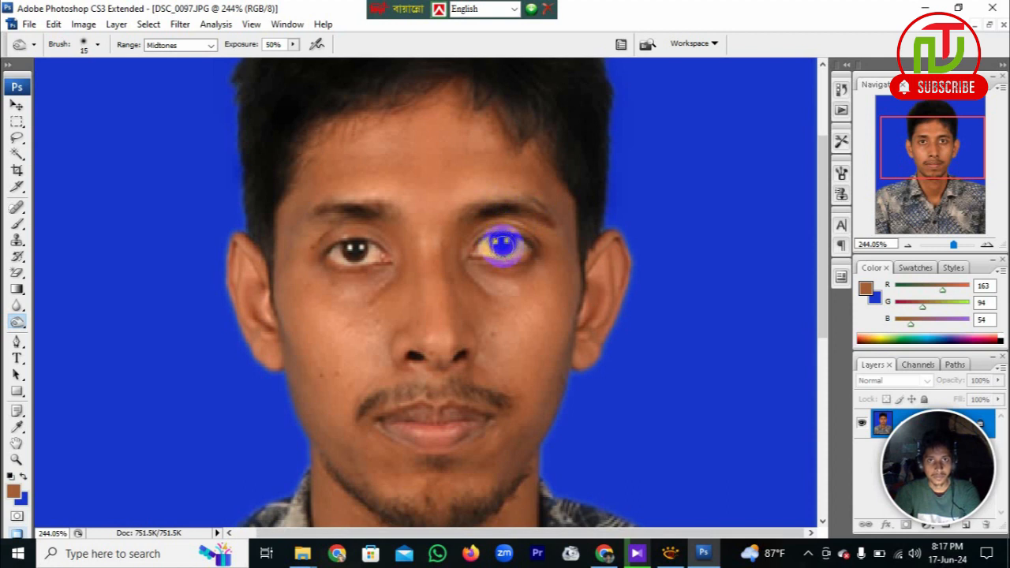
{"action": "mouse_move", "coordinate": [503, 245]}
{"action": "left_mouse_down"}
{"action": "mouse_move", "coordinate": [397, 261]}
{"action": "mouse_move", "coordinate": [354, 249]}
{"action": "left_mouse_up"}
{"action": "left_click_drag", "start_coordinate": [508, 248], "coordinate": [505, 243]}
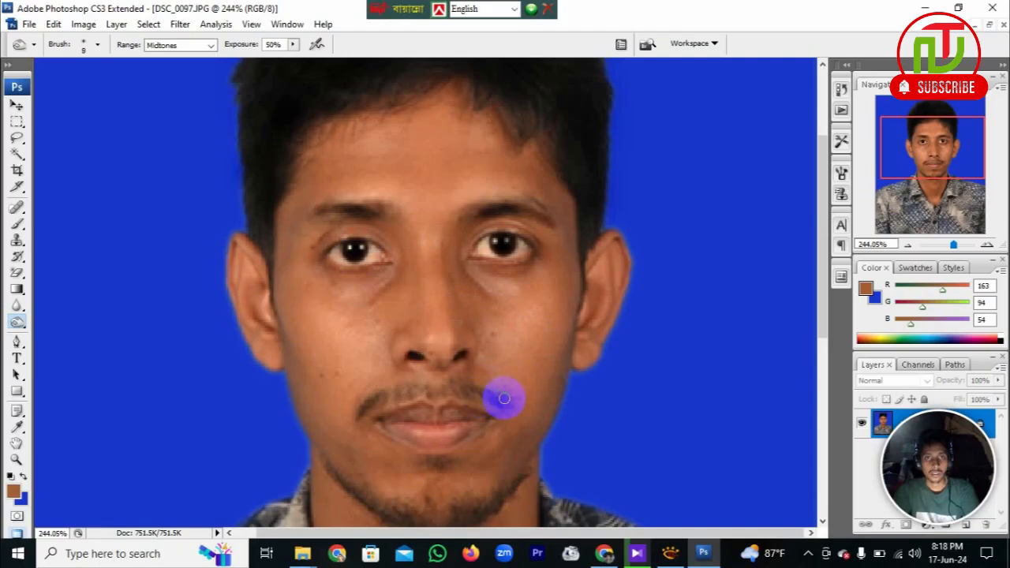
Darken the moustache and chin beard with the Burn tool, using a small 8 to 9 px brush
{"action": "mouse_move", "coordinate": [505, 398]}
{"action": "left_mouse_down"}
{"action": "mouse_move", "coordinate": [426, 389]}
{"action": "mouse_move", "coordinate": [371, 405]}
{"action": "mouse_move", "coordinate": [460, 386]}
{"action": "mouse_move", "coordinate": [484, 393]}
{"action": "mouse_move", "coordinate": [484, 406]}
{"action": "left_mouse_up"}
{"action": "mouse_move", "coordinate": [514, 481]}
{"action": "left_mouse_down"}
{"action": "mouse_move", "coordinate": [541, 343]}
{"action": "mouse_move", "coordinate": [534, 362]}
{"action": "mouse_move", "coordinate": [415, 375]}
{"action": "mouse_move", "coordinate": [497, 383]}
{"action": "mouse_move", "coordinate": [438, 380]}
{"action": "left_mouse_up"}
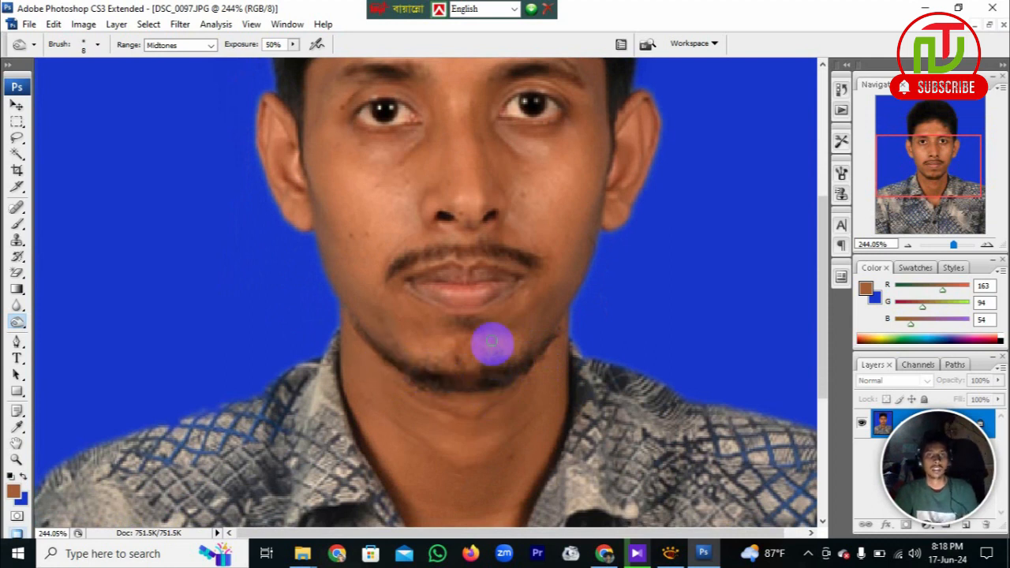
{"action": "left_click_drag", "start_coordinate": [480, 316], "coordinate": [483, 454]}
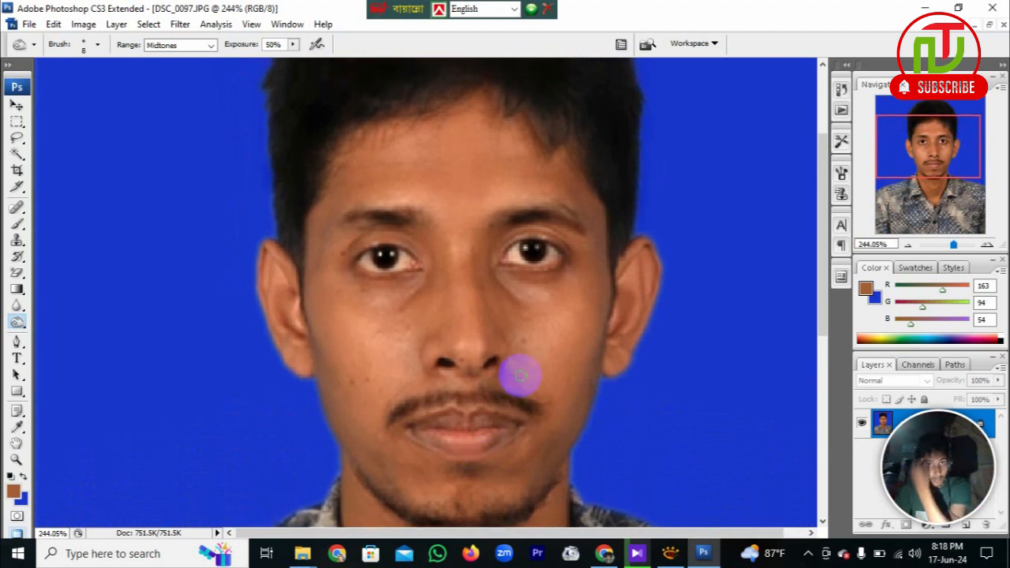
{"action": "mouse_move", "coordinate": [520, 371]}
{"action": "left_mouse_down"}
{"action": "mouse_move", "coordinate": [480, 351]}
{"action": "mouse_move", "coordinate": [476, 333]}
{"action": "mouse_move", "coordinate": [392, 331]}
{"action": "left_mouse_up"}
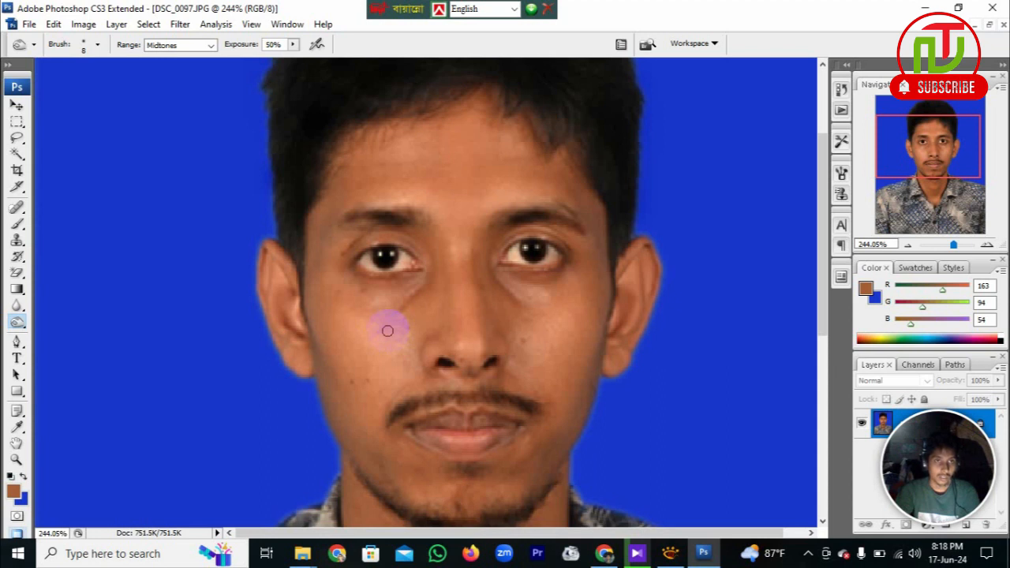
Sample the cheek's light skin tone (RGB 225, 141, 104) and switch to the Brush tool for retouching the face
{"action": "key", "text": "b"}
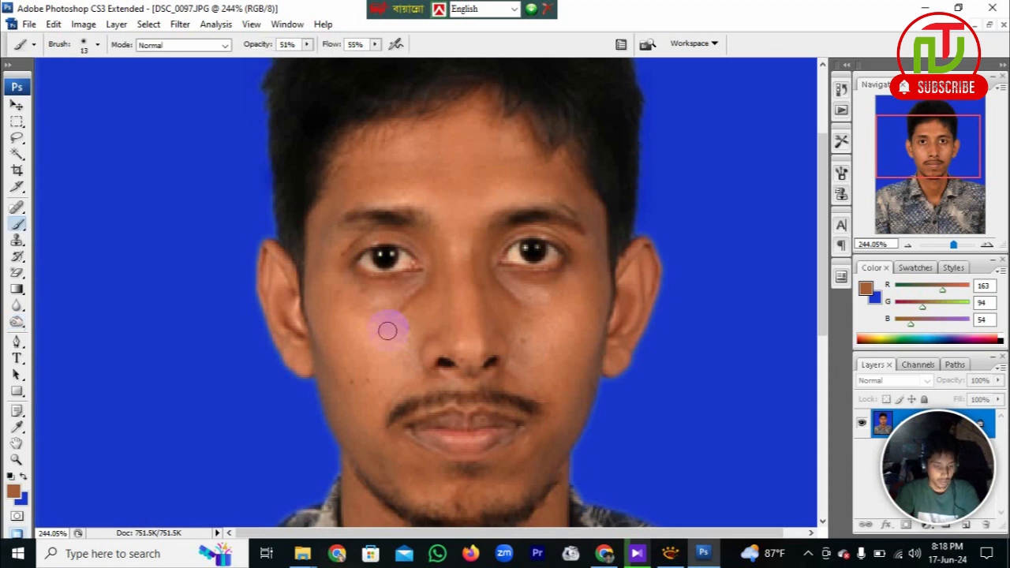
{"action": "key", "text": "i"}
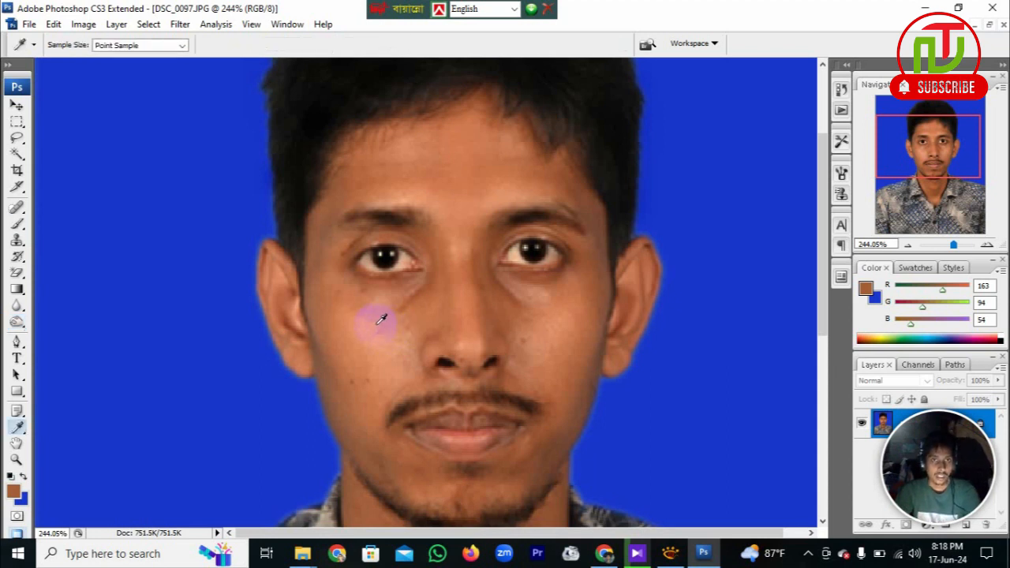
{"action": "scroll", "coordinate": [377, 322], "scroll_direction": "up", "scroll_amount": 4}
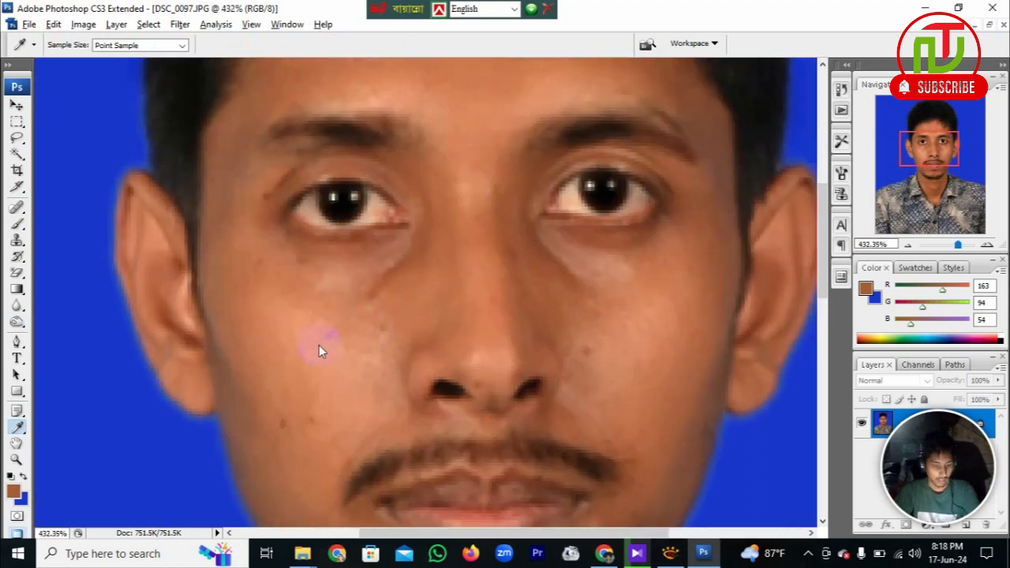
{"action": "key", "text": "alt+i"}
{"action": "left_click", "coordinate": [303, 356]}
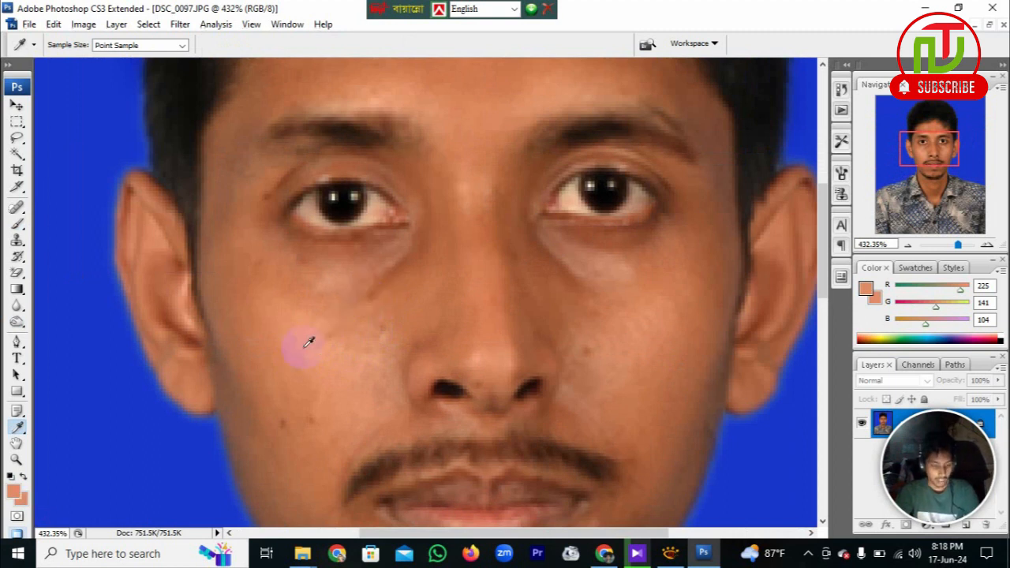
{"action": "key", "text": "b"}
{"action": "left_click_drag", "start_coordinate": [329, 324], "coordinate": [327, 417]}
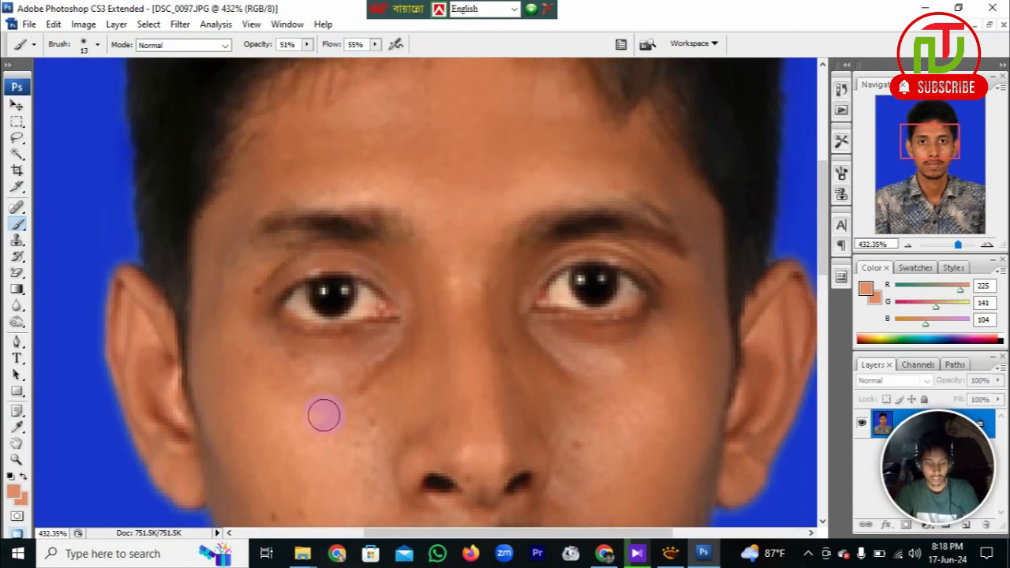
{"action": "scroll", "coordinate": [327, 411], "scroll_direction": "down", "scroll_amount": 1}
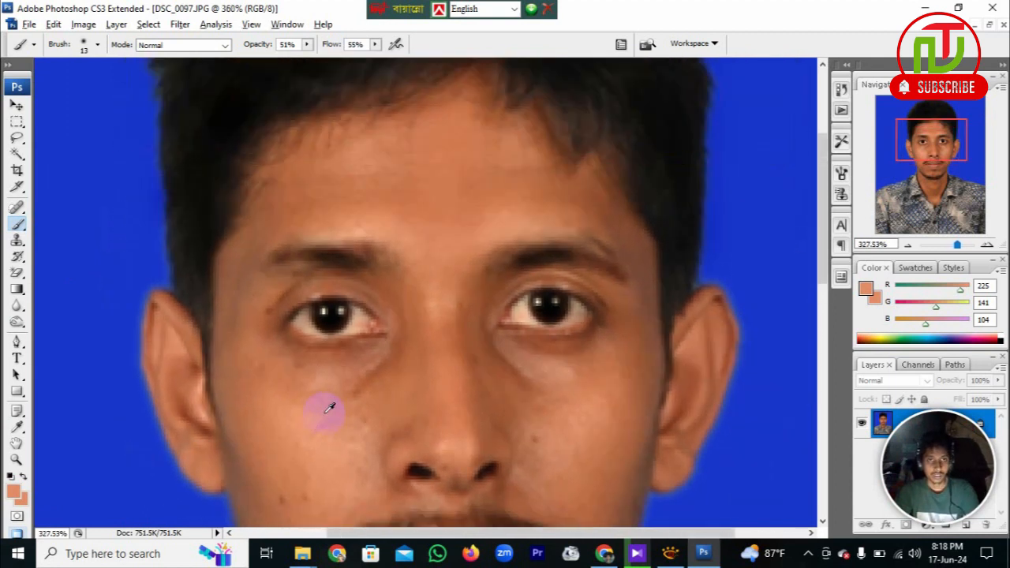
{"action": "scroll", "coordinate": [329, 407], "scroll_direction": "down", "scroll_amount": 3}
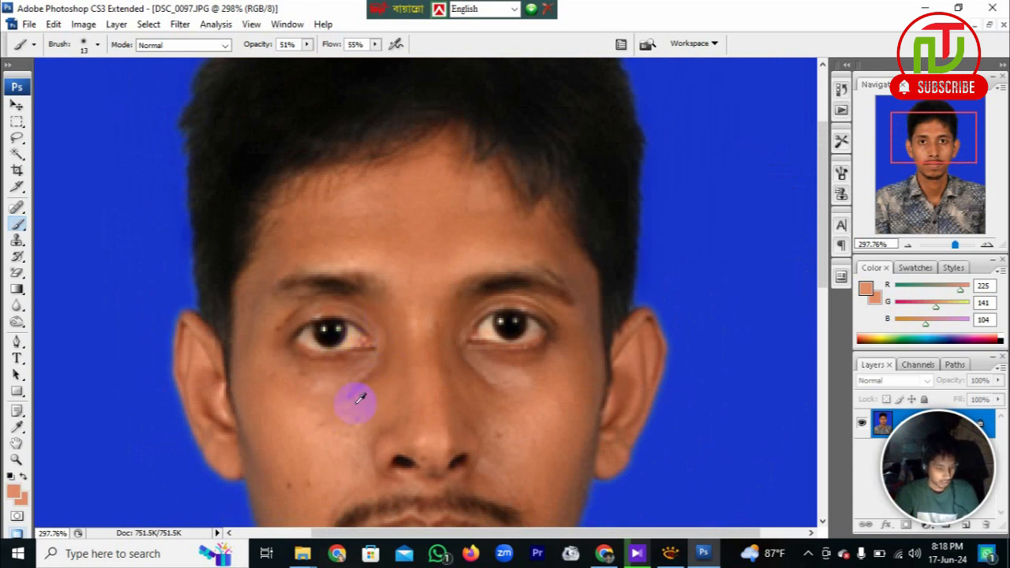
{"action": "left_click_drag", "start_coordinate": [356, 404], "coordinate": [371, 295]}
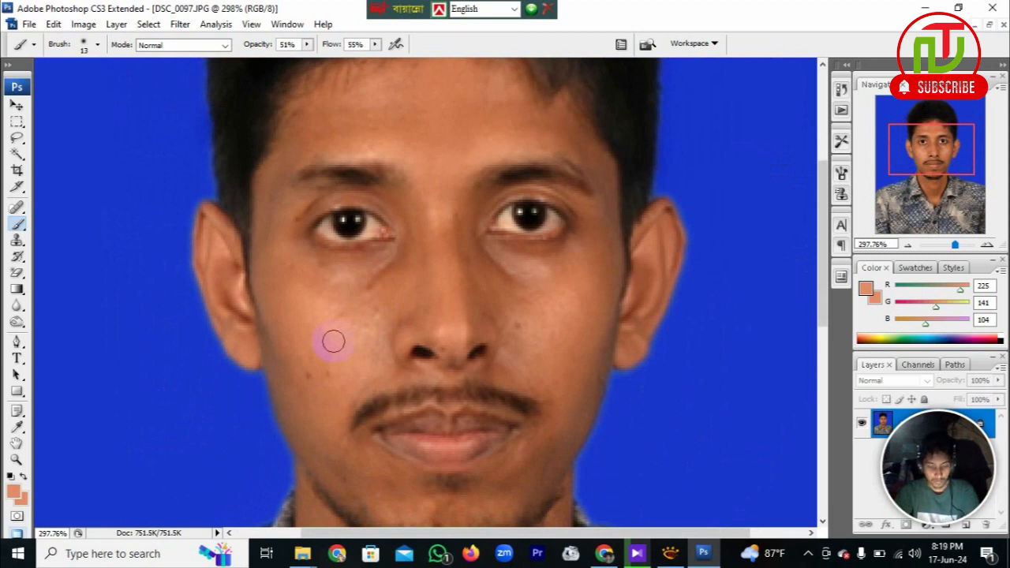
Paint the sampled light skin tone over both cheeks and around the nose with a 20 px brush to cover blemishes
{"action": "key", "text": "bracketright"}
{"action": "mouse_move", "coordinate": [338, 347]}
{"action": "left_mouse_down"}
{"action": "mouse_move", "coordinate": [321, 380]}
{"action": "mouse_move", "coordinate": [329, 363]}
{"action": "mouse_move", "coordinate": [300, 366]}
{"action": "mouse_move", "coordinate": [304, 382]}
{"action": "mouse_move", "coordinate": [364, 352]}
{"action": "mouse_move", "coordinate": [378, 303]}
{"action": "mouse_move", "coordinate": [328, 313]}
{"action": "mouse_move", "coordinate": [385, 268]}
{"action": "mouse_move", "coordinate": [347, 295]}
{"action": "mouse_move", "coordinate": [294, 305]}
{"action": "mouse_move", "coordinate": [284, 265]}
{"action": "mouse_move", "coordinate": [385, 265]}
{"action": "mouse_move", "coordinate": [343, 299]}
{"action": "mouse_move", "coordinate": [347, 355]}
{"action": "mouse_move", "coordinate": [390, 289]}
{"action": "mouse_move", "coordinate": [328, 396]}
{"action": "mouse_move", "coordinate": [287, 302]}
{"action": "mouse_move", "coordinate": [306, 397]}
{"action": "mouse_move", "coordinate": [291, 384]}
{"action": "mouse_move", "coordinate": [269, 308]}
{"action": "mouse_move", "coordinate": [321, 348]}
{"action": "mouse_move", "coordinate": [388, 341]}
{"action": "mouse_move", "coordinate": [431, 315]}
{"action": "mouse_move", "coordinate": [437, 175]}
{"action": "mouse_move", "coordinate": [442, 245]}
{"action": "mouse_move", "coordinate": [483, 274]}
{"action": "mouse_move", "coordinate": [529, 275]}
{"action": "mouse_move", "coordinate": [480, 253]}
{"action": "mouse_move", "coordinate": [508, 286]}
{"action": "mouse_move", "coordinate": [555, 286]}
{"action": "mouse_move", "coordinate": [580, 273]}
{"action": "mouse_move", "coordinate": [528, 304]}
{"action": "mouse_move", "coordinate": [520, 332]}
{"action": "mouse_move", "coordinate": [579, 273]}
{"action": "mouse_move", "coordinate": [520, 320]}
{"action": "mouse_move", "coordinate": [520, 346]}
{"action": "mouse_move", "coordinate": [559, 331]}
{"action": "mouse_move", "coordinate": [602, 268]}
{"action": "mouse_move", "coordinate": [572, 408]}
{"action": "mouse_move", "coordinate": [573, 458]}
{"action": "mouse_move", "coordinate": [563, 433]}
{"action": "mouse_move", "coordinate": [528, 473]}
{"action": "mouse_move", "coordinate": [496, 485]}
{"action": "mouse_move", "coordinate": [501, 401]}
{"action": "mouse_move", "coordinate": [530, 304]}
{"action": "left_mouse_up"}
{"action": "left_click_drag", "start_coordinate": [447, 331], "coordinate": [432, 319]}
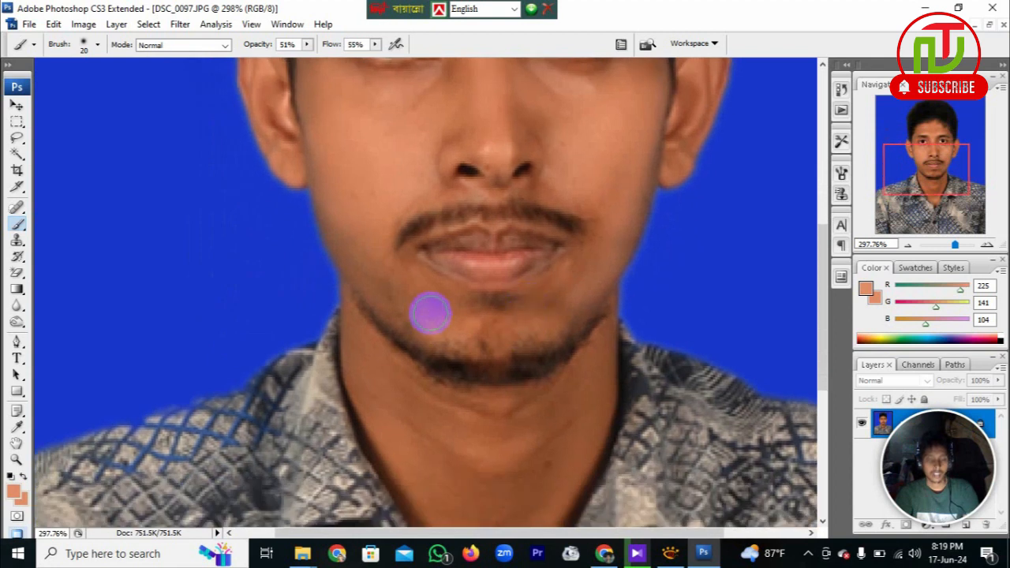
Even out the skin along the jawline and chin with a 10 px brush in the same light tone
{"action": "key", "text": "bracketleft"}
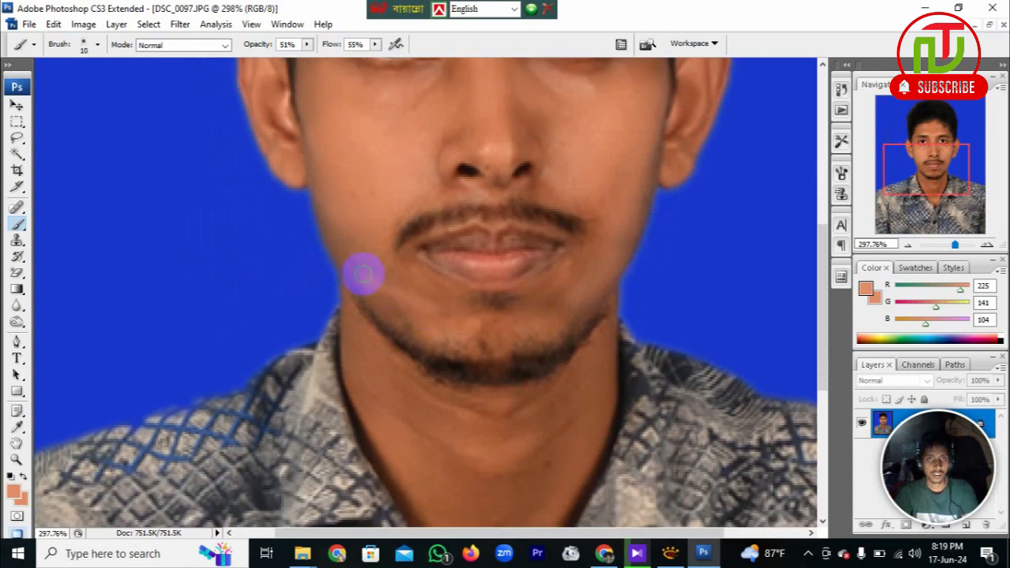
{"action": "mouse_move", "coordinate": [384, 298]}
{"action": "left_mouse_down"}
{"action": "mouse_move", "coordinate": [428, 315]}
{"action": "mouse_move", "coordinate": [437, 307]}
{"action": "mouse_move", "coordinate": [380, 271]}
{"action": "left_mouse_up"}
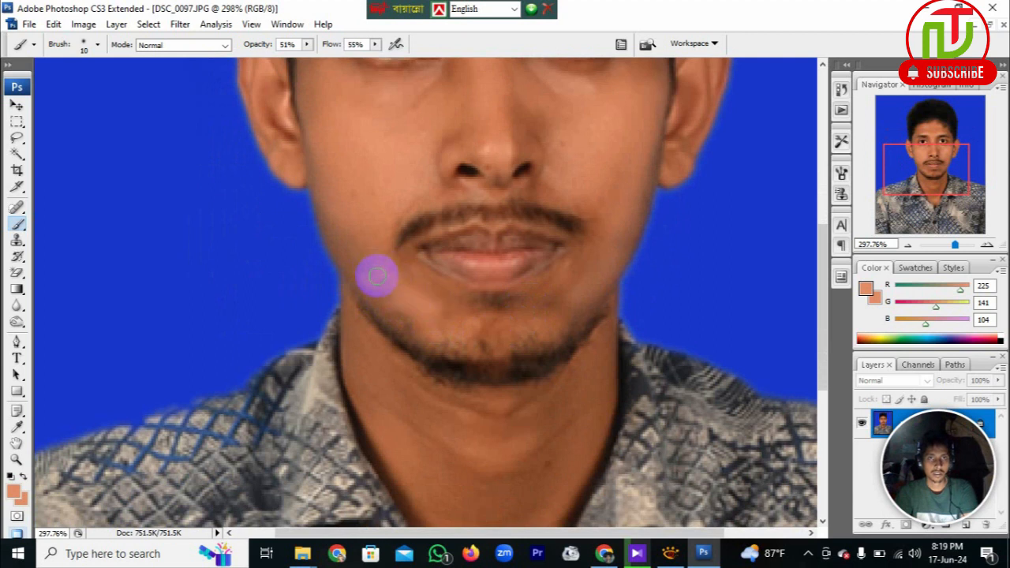
{"action": "mouse_move", "coordinate": [365, 266]}
{"action": "left_mouse_down"}
{"action": "mouse_move", "coordinate": [342, 246]}
{"action": "mouse_move", "coordinate": [337, 211]}
{"action": "mouse_move", "coordinate": [367, 251]}
{"action": "mouse_move", "coordinate": [369, 264]}
{"action": "mouse_move", "coordinate": [343, 230]}
{"action": "mouse_move", "coordinate": [363, 267]}
{"action": "mouse_move", "coordinate": [441, 312]}
{"action": "mouse_move", "coordinate": [549, 338]}
{"action": "mouse_move", "coordinate": [562, 366]}
{"action": "left_mouse_up"}
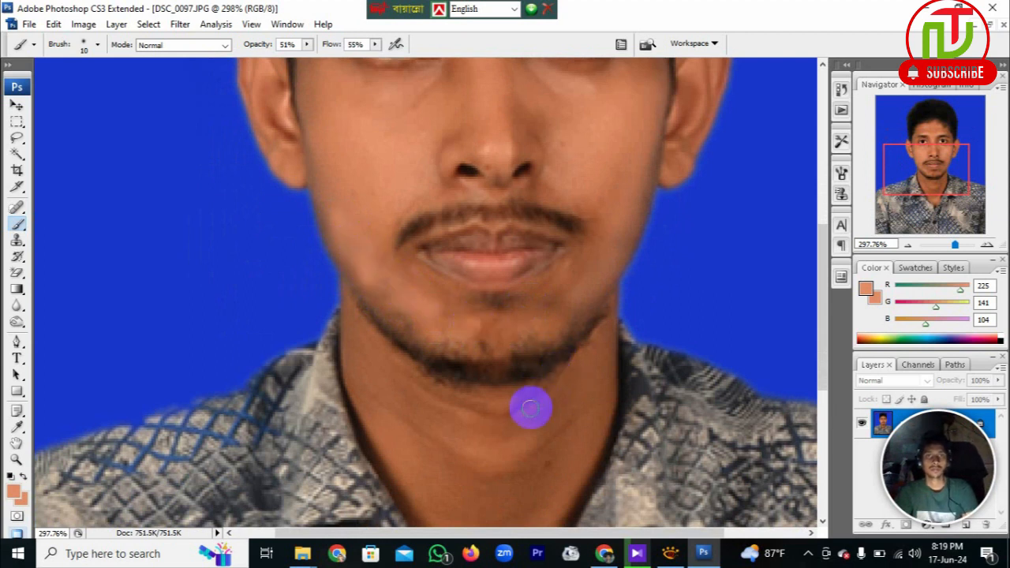
Sample the neck's skin tone and paint over the lines and spots on the neck
{"action": "mouse_move", "coordinate": [510, 460]}
{"action": "left_mouse_down"}
{"action": "mouse_move", "coordinate": [525, 315]}
{"action": "mouse_move", "coordinate": [510, 308]}
{"action": "left_mouse_up"}
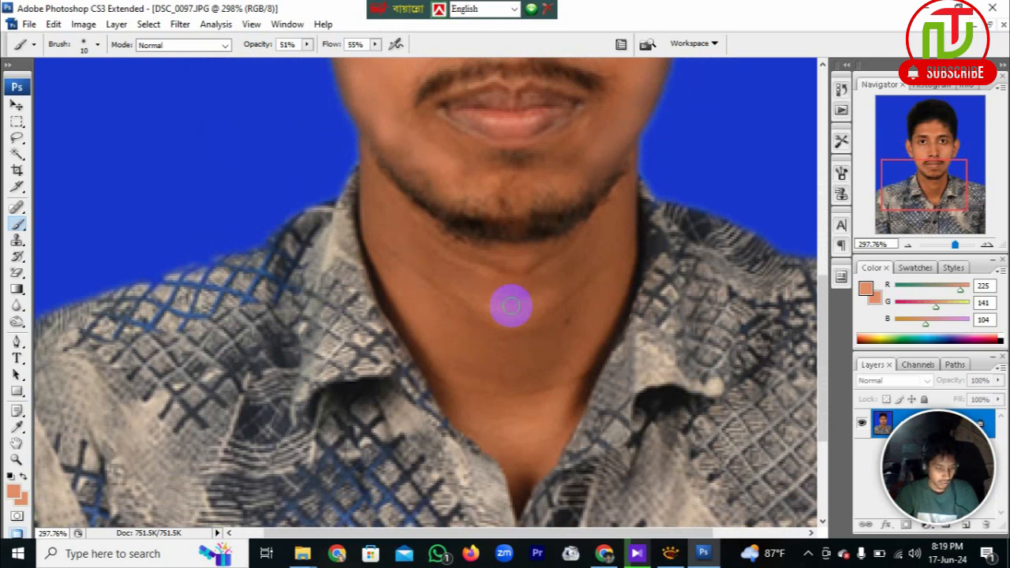
{"action": "left_click", "coordinate": [514, 301], "text": "alt"}
{"action": "mouse_move", "coordinate": [552, 315]}
{"action": "left_mouse_down"}
{"action": "mouse_move", "coordinate": [618, 257]}
{"action": "mouse_move", "coordinate": [554, 339]}
{"action": "mouse_move", "coordinate": [581, 306]}
{"action": "mouse_move", "coordinate": [549, 331]}
{"action": "mouse_move", "coordinate": [562, 309]}
{"action": "mouse_move", "coordinate": [436, 291]}
{"action": "mouse_move", "coordinate": [393, 268]}
{"action": "mouse_move", "coordinate": [504, 328]}
{"action": "mouse_move", "coordinate": [441, 300]}
{"action": "mouse_move", "coordinate": [507, 325]}
{"action": "mouse_move", "coordinate": [551, 323]}
{"action": "mouse_move", "coordinate": [478, 341]}
{"action": "mouse_move", "coordinate": [541, 344]}
{"action": "mouse_move", "coordinate": [505, 360]}
{"action": "mouse_move", "coordinate": [555, 357]}
{"action": "mouse_move", "coordinate": [497, 378]}
{"action": "mouse_move", "coordinate": [563, 368]}
{"action": "mouse_move", "coordinate": [549, 408]}
{"action": "mouse_move", "coordinate": [520, 418]}
{"action": "mouse_move", "coordinate": [460, 379]}
{"action": "mouse_move", "coordinate": [482, 383]}
{"action": "mouse_move", "coordinate": [427, 318]}
{"action": "mouse_move", "coordinate": [381, 212]}
{"action": "mouse_move", "coordinate": [415, 244]}
{"action": "mouse_move", "coordinate": [497, 271]}
{"action": "mouse_move", "coordinate": [586, 263]}
{"action": "mouse_move", "coordinate": [616, 238]}
{"action": "mouse_move", "coordinate": [557, 307]}
{"action": "mouse_move", "coordinate": [489, 330]}
{"action": "mouse_move", "coordinate": [536, 349]}
{"action": "mouse_move", "coordinate": [569, 344]}
{"action": "mouse_move", "coordinate": [550, 412]}
{"action": "mouse_move", "coordinate": [520, 412]}
{"action": "mouse_move", "coordinate": [449, 374]}
{"action": "mouse_move", "coordinate": [532, 443]}
{"action": "mouse_move", "coordinate": [579, 342]}
{"action": "mouse_move", "coordinate": [584, 305]}
{"action": "mouse_move", "coordinate": [579, 342]}
{"action": "mouse_move", "coordinate": [545, 297]}
{"action": "mouse_move", "coordinate": [515, 312]}
{"action": "mouse_move", "coordinate": [513, 564]}
{"action": "left_mouse_up"}
Smooth the nose with an 8 px brush, using skin tones sampled from the nose, starting with RGB 216, 128, 90
{"action": "key", "text": "bracketright"}
{"action": "key", "text": "bracketright"}
{"action": "key", "text": "bracketright"}
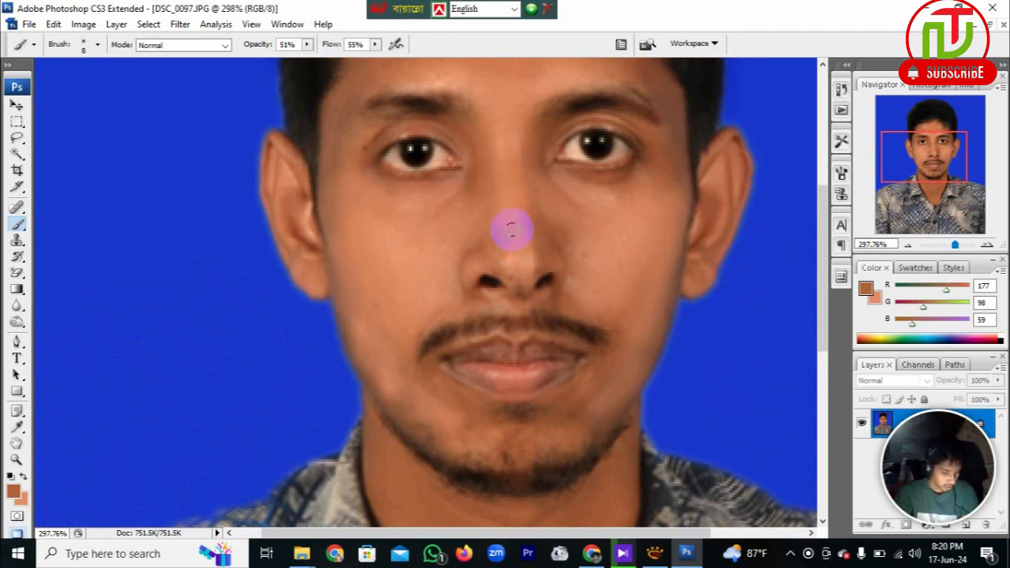
{"action": "left_click", "coordinate": [512, 229], "text": "alt"}
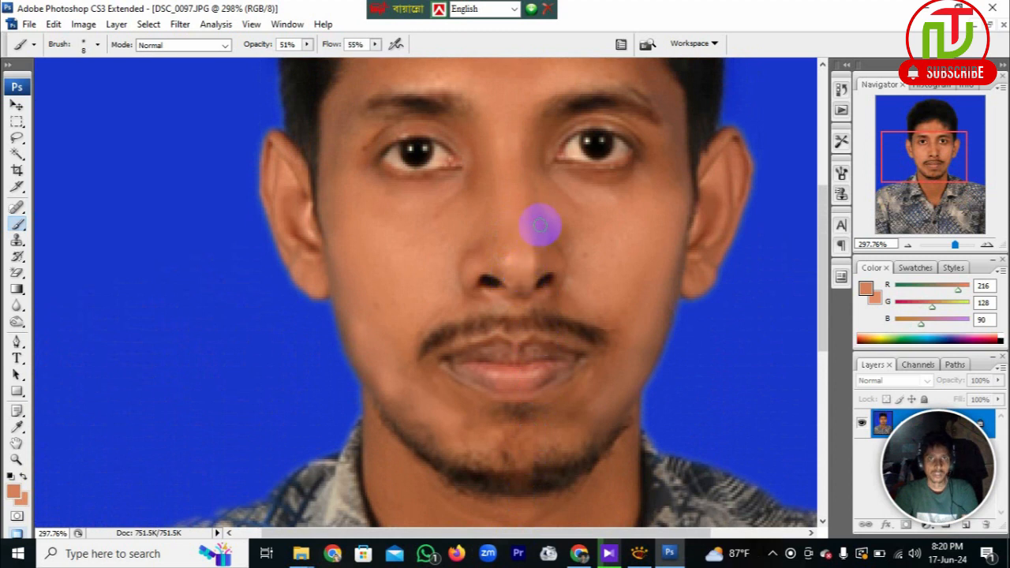
{"action": "left_click_drag", "start_coordinate": [520, 223], "coordinate": [523, 308]}
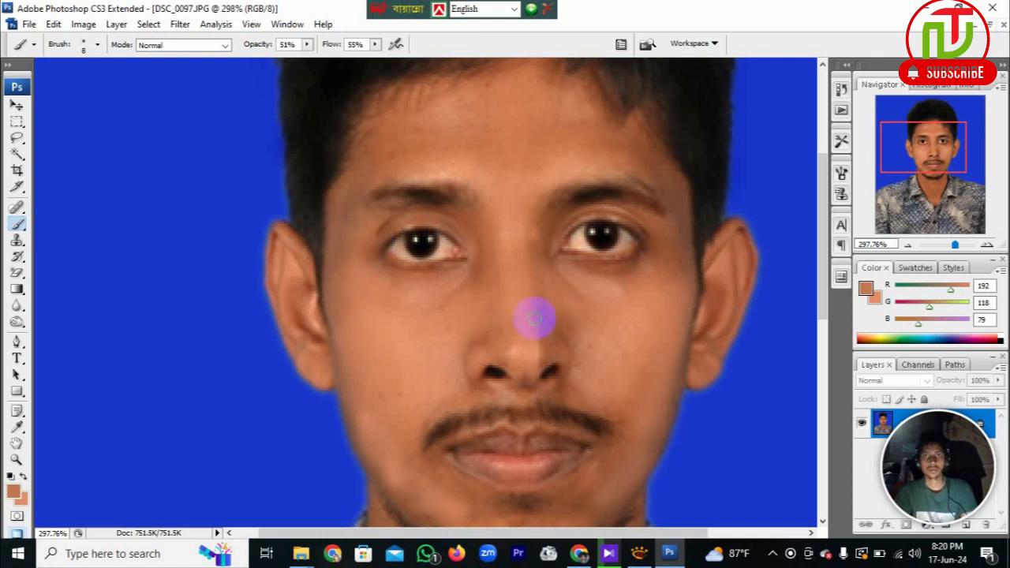
{"action": "left_click_drag", "start_coordinate": [560, 309], "coordinate": [548, 394]}
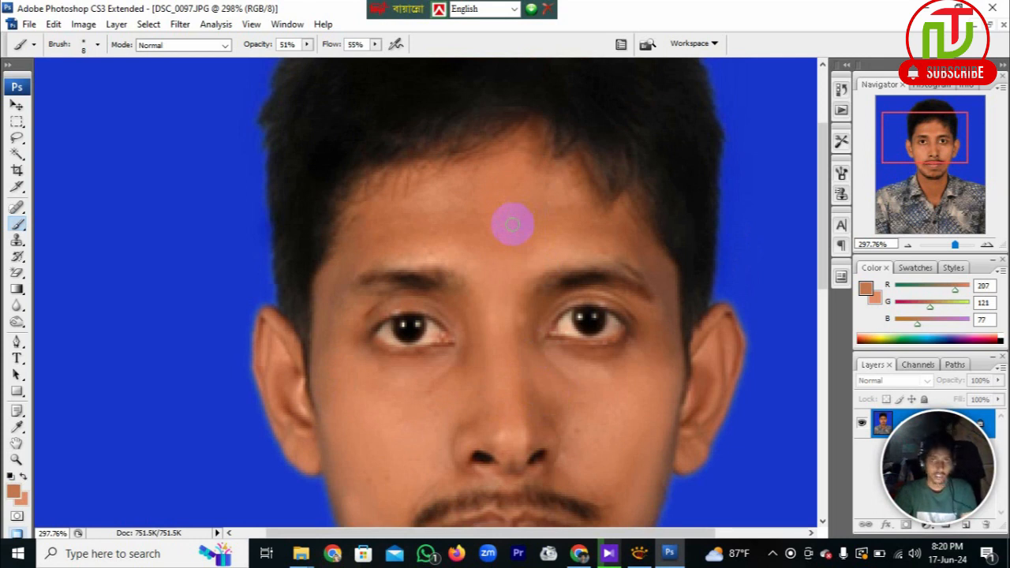
Even out the forehead, temples and cheeks with a 15 px brush, using skin tones sampled nearby
{"action": "mouse_move", "coordinate": [517, 221]}
{"action": "left_mouse_down"}
{"action": "mouse_move", "coordinate": [395, 231]}
{"action": "mouse_move", "coordinate": [489, 208]}
{"action": "mouse_move", "coordinate": [442, 208]}
{"action": "mouse_move", "coordinate": [356, 248]}
{"action": "mouse_move", "coordinate": [329, 279]}
{"action": "mouse_move", "coordinate": [333, 335]}
{"action": "left_mouse_up"}
{"action": "mouse_move", "coordinate": [555, 378]}
{"action": "left_mouse_down"}
{"action": "mouse_move", "coordinate": [647, 338]}
{"action": "mouse_move", "coordinate": [624, 248]}
{"action": "mouse_move", "coordinate": [647, 258]}
{"action": "mouse_move", "coordinate": [667, 298]}
{"action": "mouse_move", "coordinate": [638, 269]}
{"action": "left_mouse_up"}
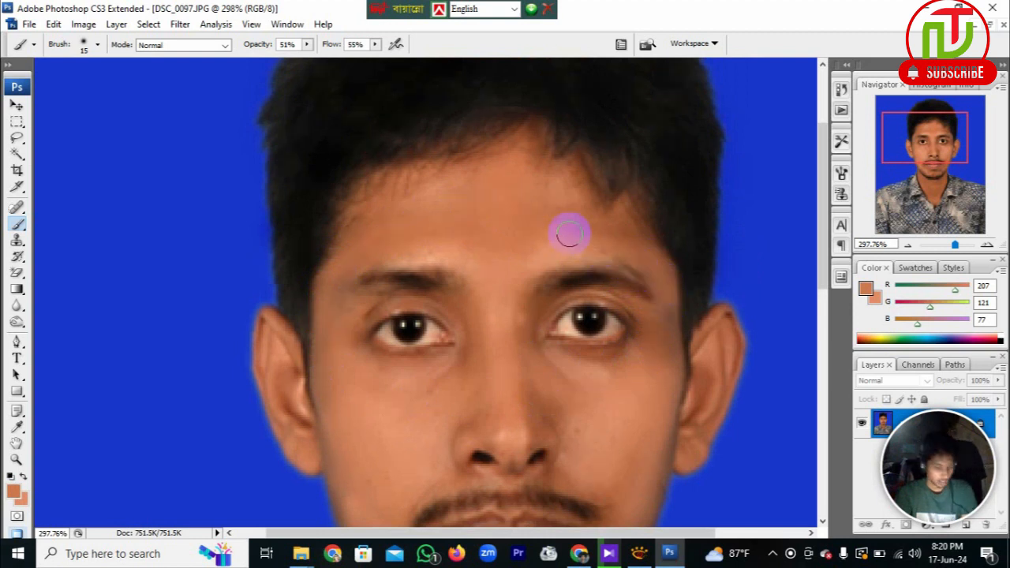
{"action": "mouse_move", "coordinate": [598, 232]}
{"action": "left_mouse_down"}
{"action": "mouse_move", "coordinate": [649, 261]}
{"action": "mouse_move", "coordinate": [663, 291]}
{"action": "mouse_move", "coordinate": [671, 351]}
{"action": "mouse_move", "coordinate": [636, 399]}
{"action": "left_mouse_up"}
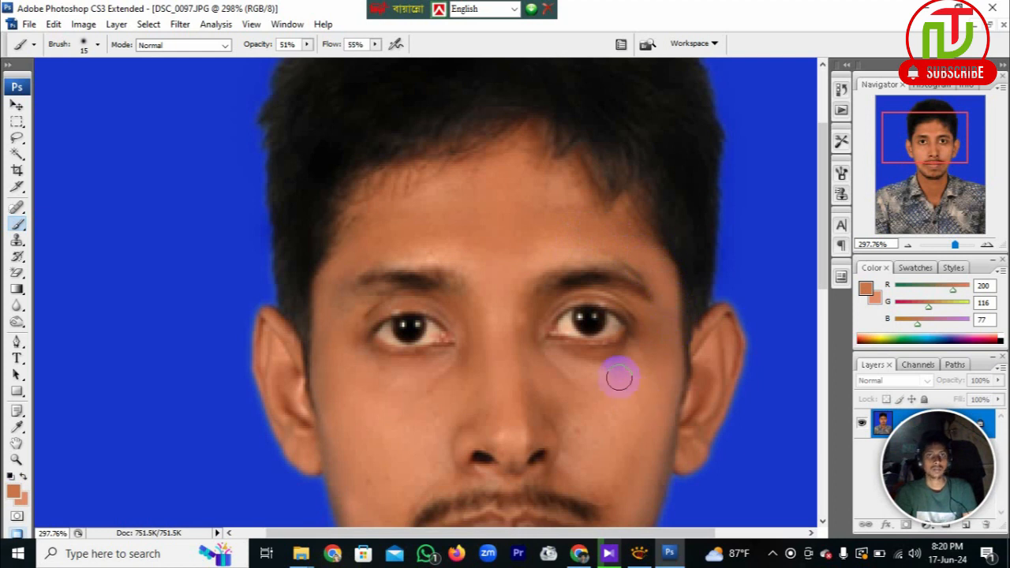
{"action": "left_click_drag", "start_coordinate": [613, 424], "coordinate": [598, 247]}
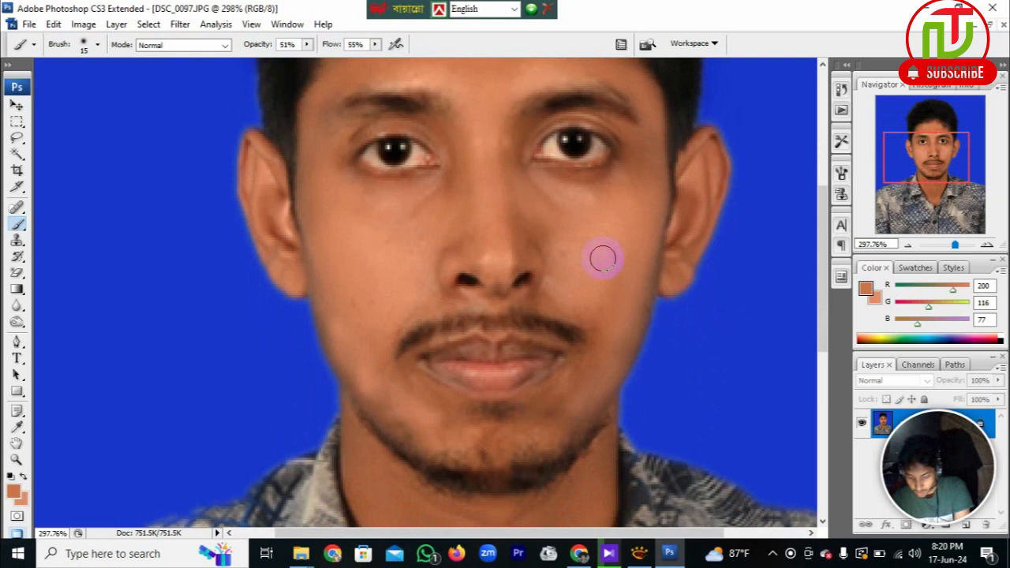
{"action": "key", "text": "ctrl+0"}
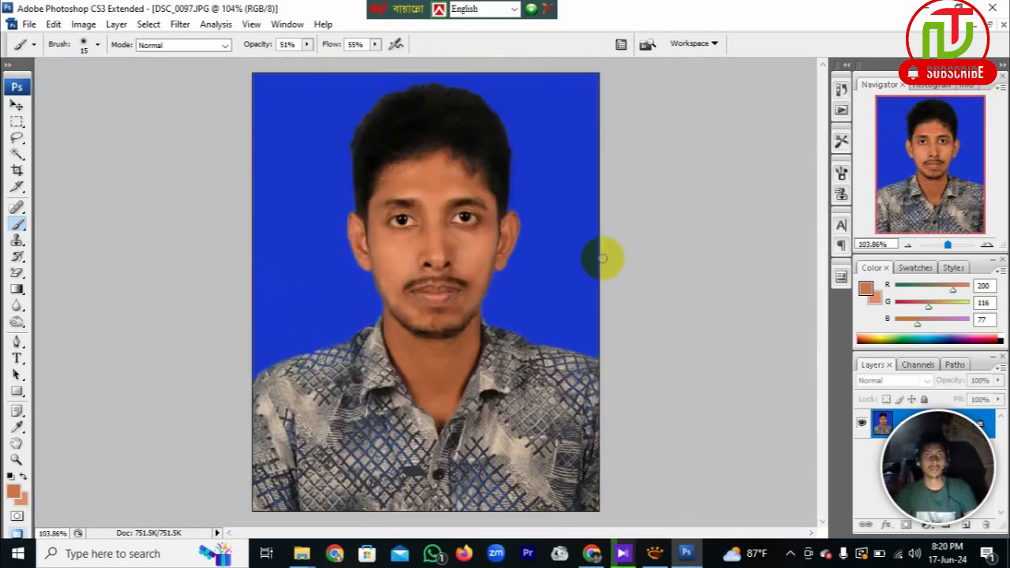
{"action": "left_click", "coordinate": [391, 271], "text": "alt"}
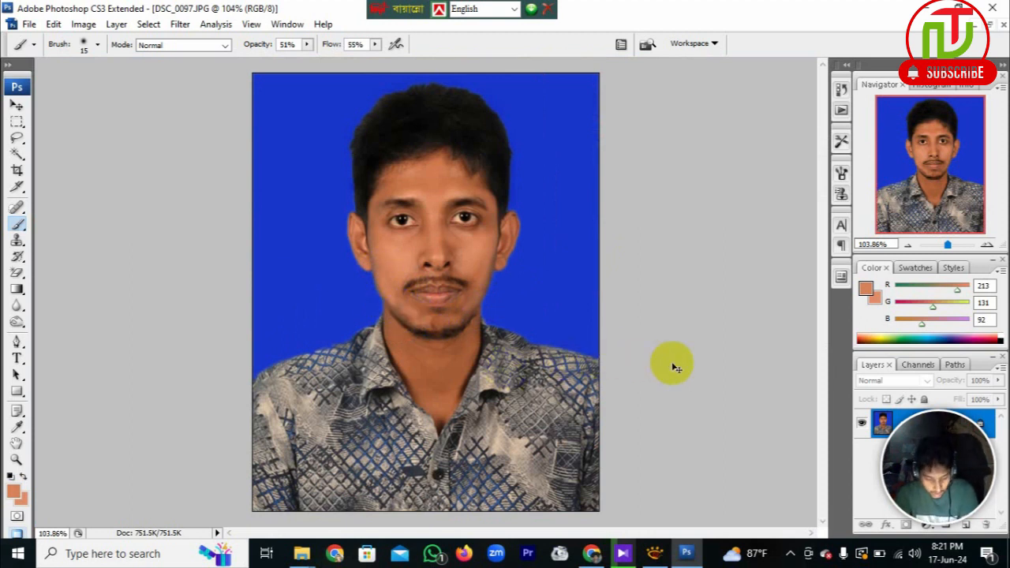
Brighten the whole photo with an RGB Curves adjustment, raising the midtone point at input 113 to output 134
{"action": "key", "text": "ctrl+m"}
{"action": "left_click", "coordinate": [768, 284]}
{"action": "left_click_drag", "start_coordinate": [767, 284], "coordinate": [759, 280]}
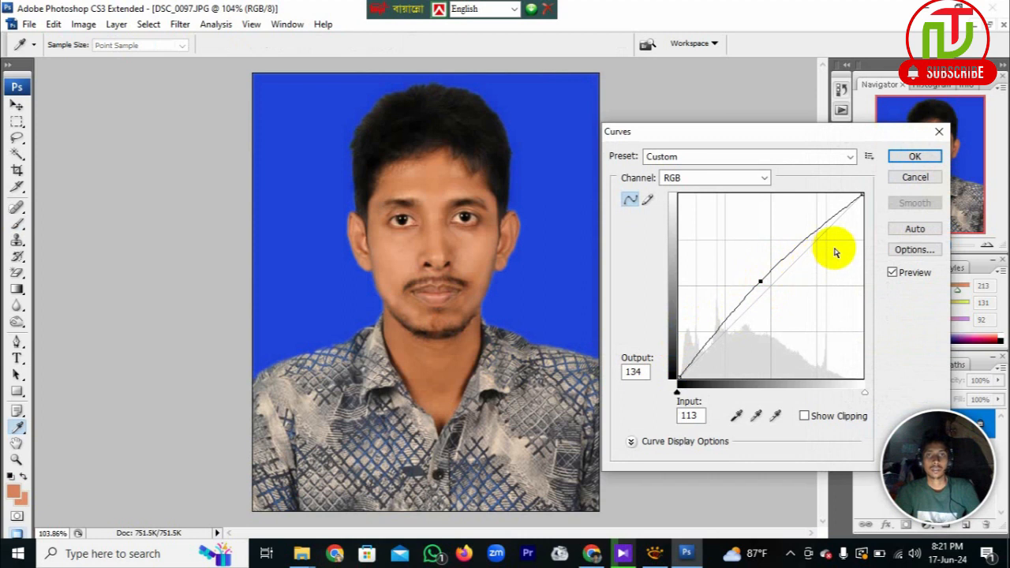
{"action": "left_click", "coordinate": [913, 156]}
{"action": "key", "text": "b"}
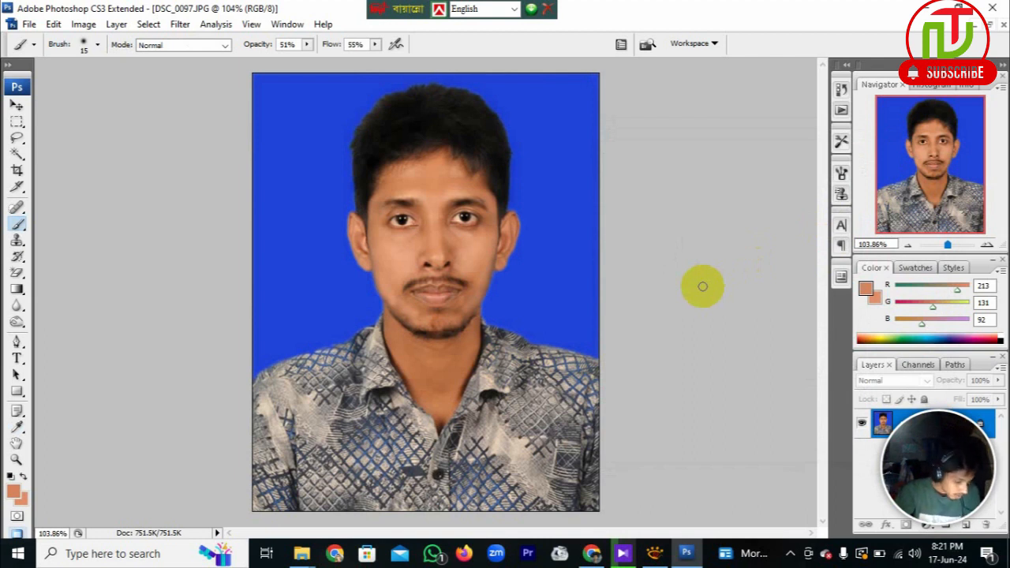
Save the finished portrait as a JPEG named pp99 in the My Channel folder, keeping the default JPEG options
{"action": "key", "text": "ctrl+shift+s"}
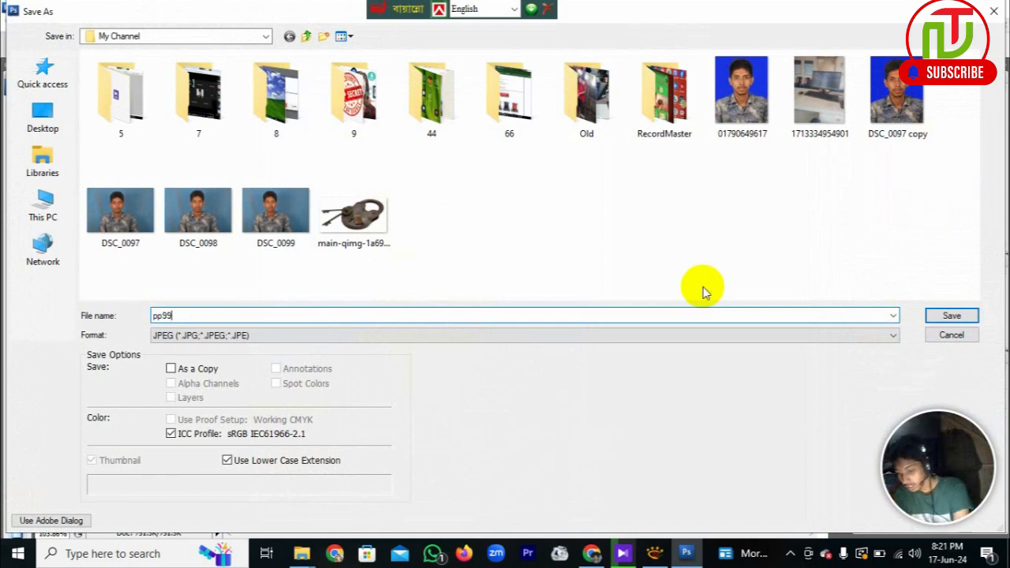
{"action": "key", "text": "Return"}
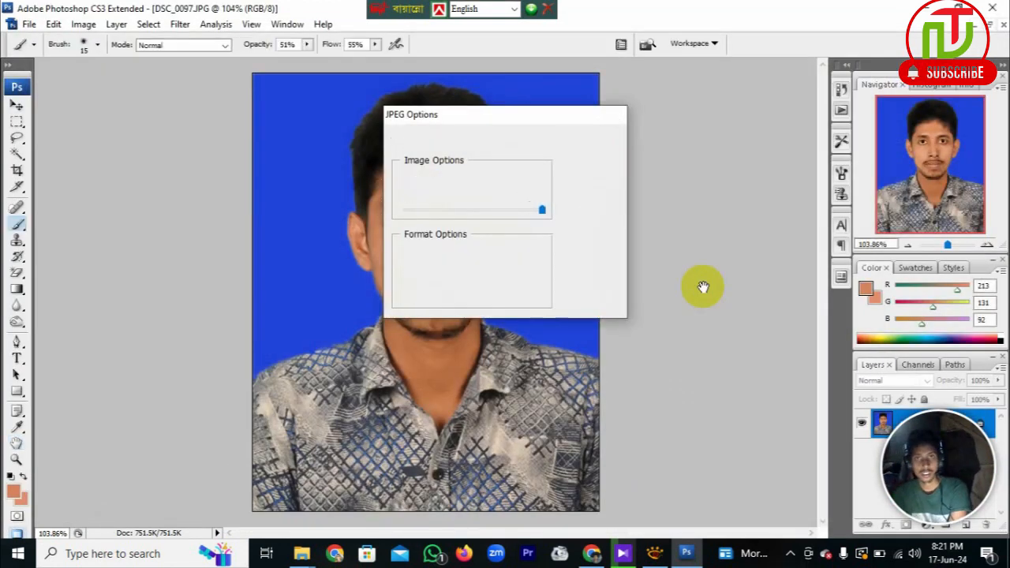
{"action": "key", "text": "Return"}
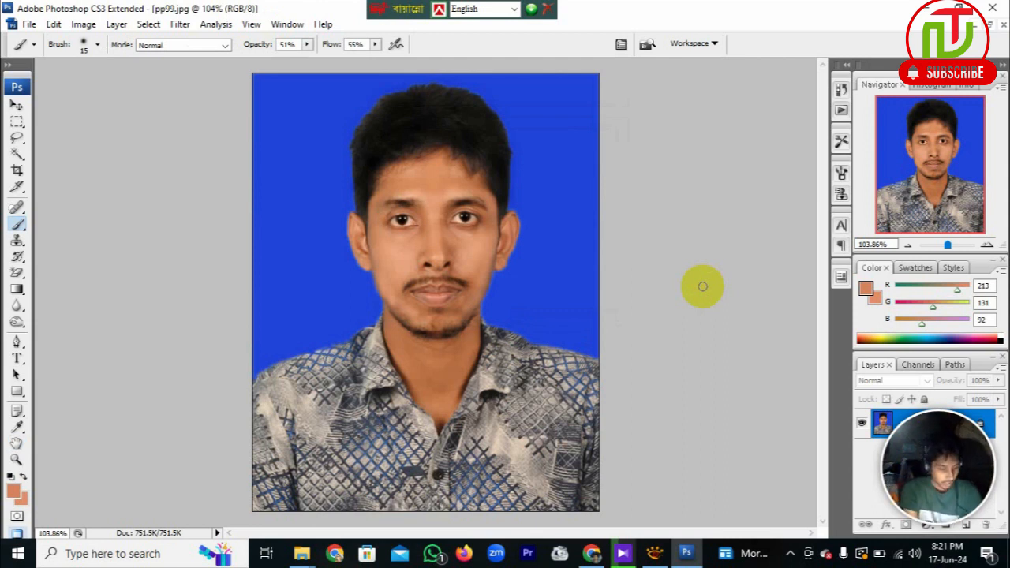
Copy the whole photo and paste it into a new International Paper A4 document
{"action": "key", "text": "ctrl+a"}
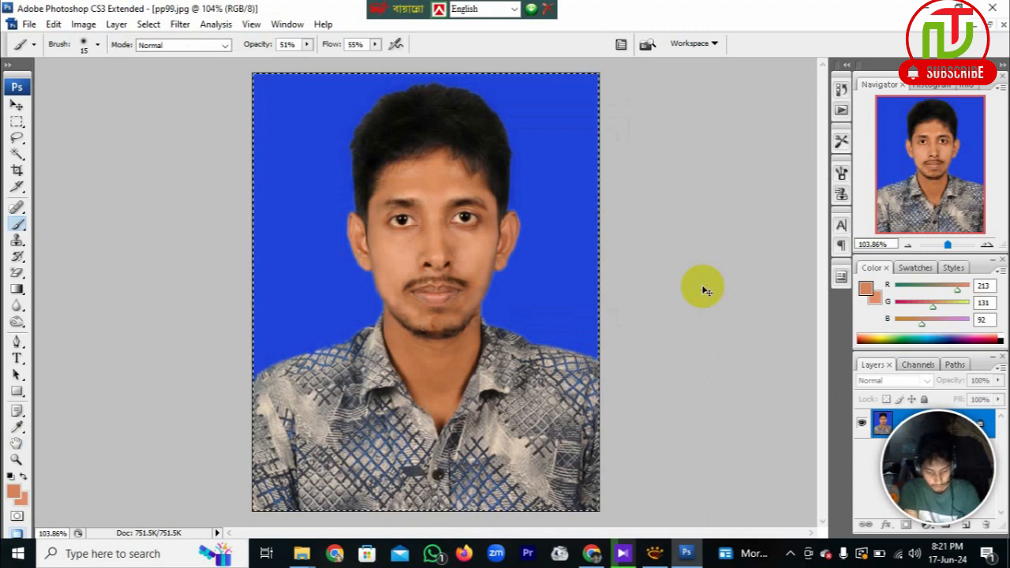
{"action": "key", "text": "ctrl+n"}
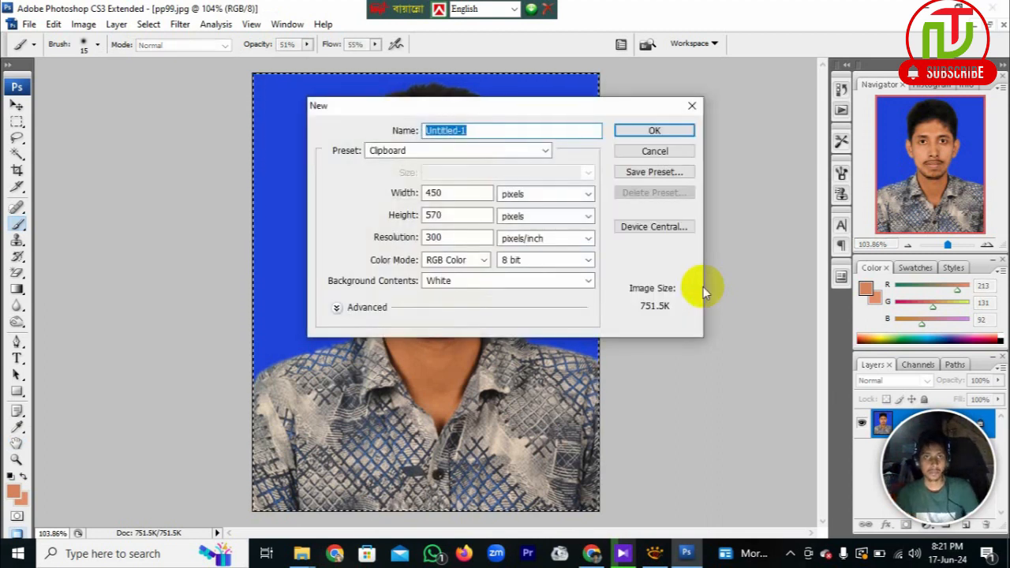
{"action": "left_click", "coordinate": [545, 151]}
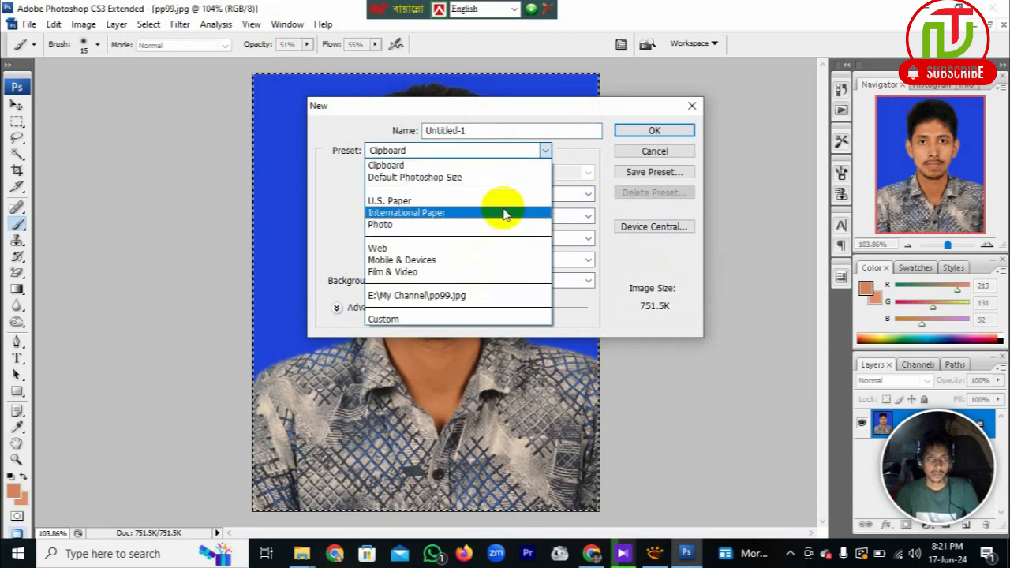
{"action": "left_click", "coordinate": [507, 213]}
{"action": "left_click", "coordinate": [574, 171]}
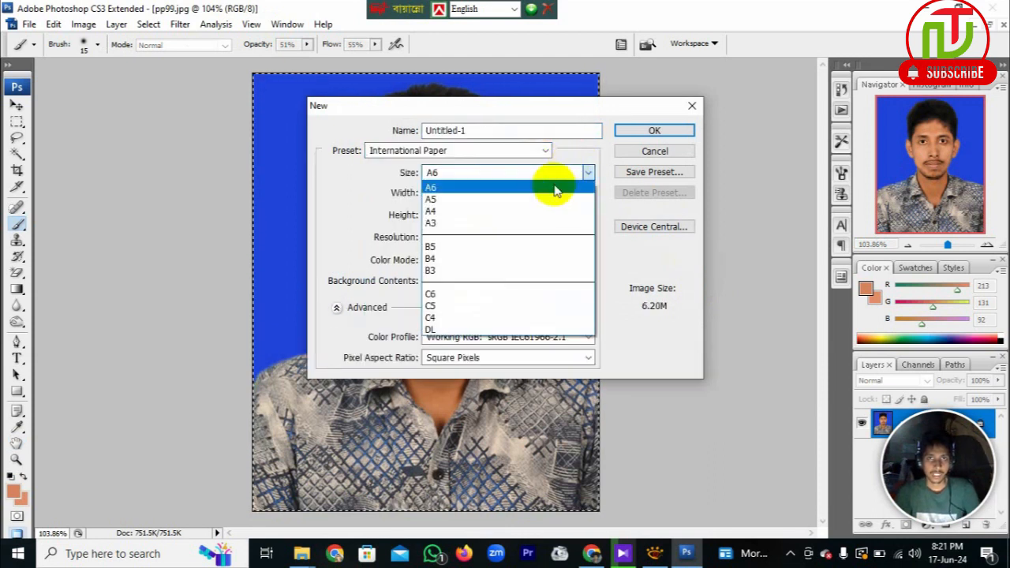
{"action": "left_click", "coordinate": [517, 208]}
{"action": "left_click", "coordinate": [632, 130]}
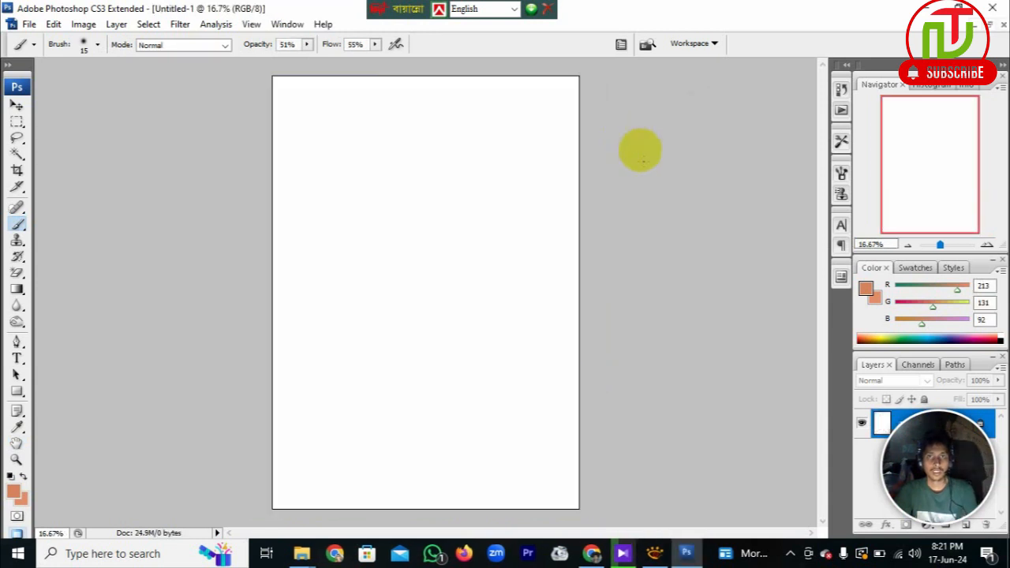
{"action": "key", "text": "ctrl+v"}
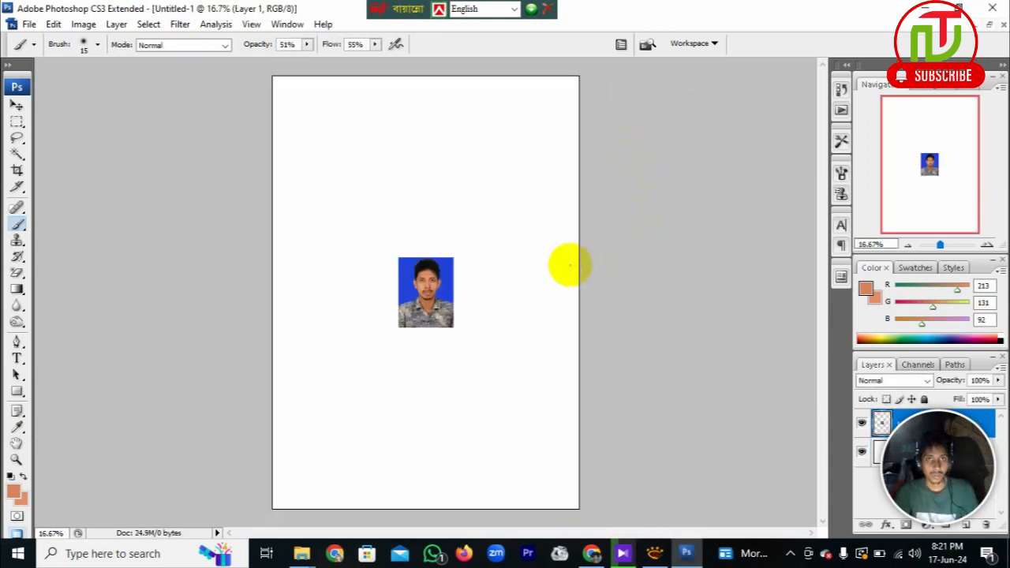
Move the pasted photo to the page's upper-left corner and rotate it 90° clockwise
{"action": "left_click", "coordinate": [16, 104]}
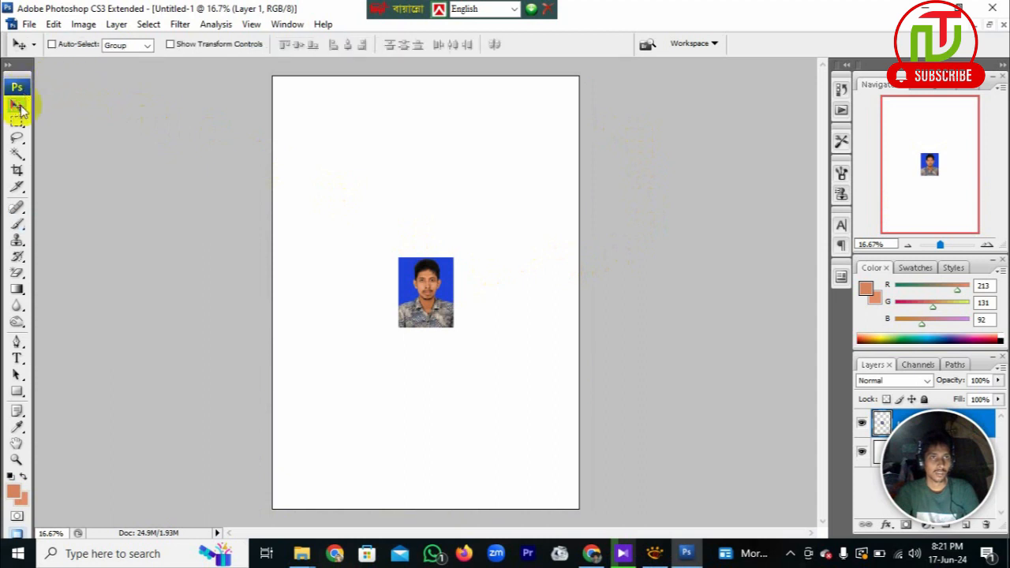
{"action": "left_click_drag", "start_coordinate": [419, 288], "coordinate": [304, 120]}
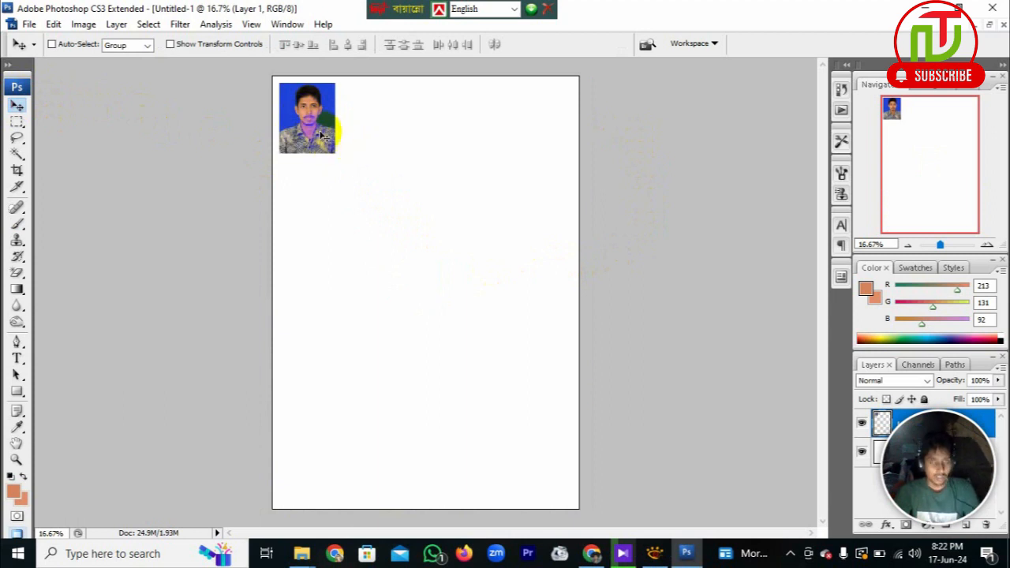
{"action": "key", "text": "ctrl+t"}
{"action": "right_click", "coordinate": [318, 135]}
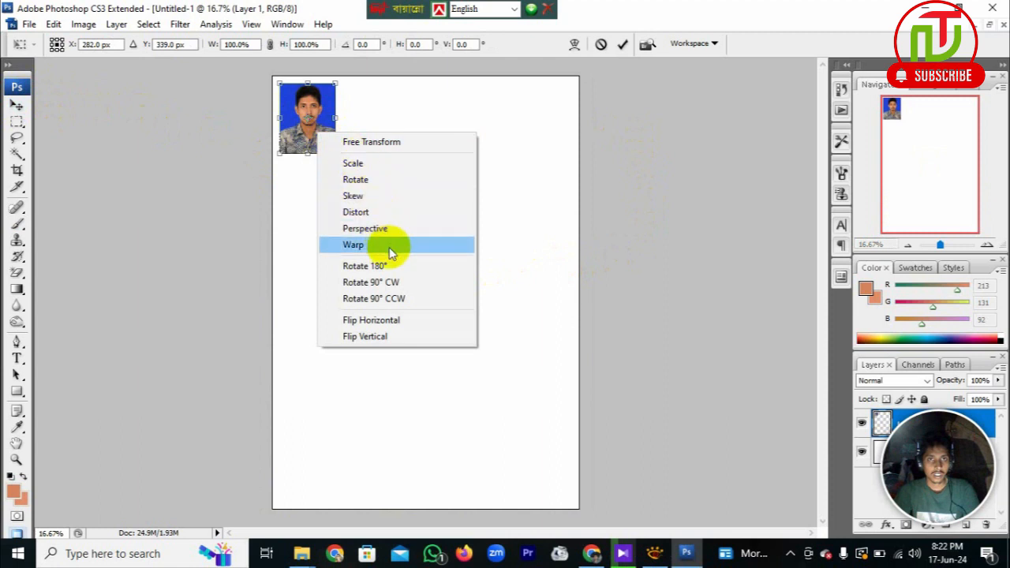
{"action": "left_click", "coordinate": [395, 281]}
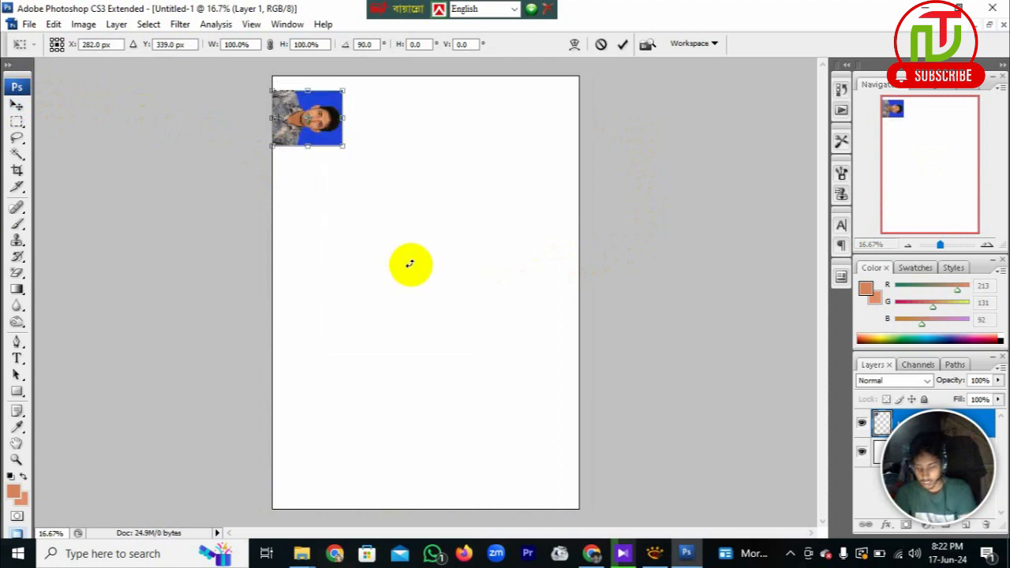
Nudge the rotated photo to X 312 px, Y 243 px, near the page's upper-left corner, and apply the transformation
{"action": "key", "text": "Right"}
{"action": "key", "text": "Right"}
{"action": "key", "text": "Right"}
{"action": "key", "text": "Right"}
{"action": "key", "text": "Right"}
{"action": "key", "text": "Right"}
{"action": "key", "text": "Right"}
{"action": "key", "text": "Up"}
{"action": "key", "text": "Up"}
{"action": "key", "text": "Up"}
{"action": "key", "text": "Up"}
{"action": "key", "text": "Up"}
{"action": "key", "text": "Up"}
{"action": "key", "text": "Up"}
{"action": "key", "text": "Up"}
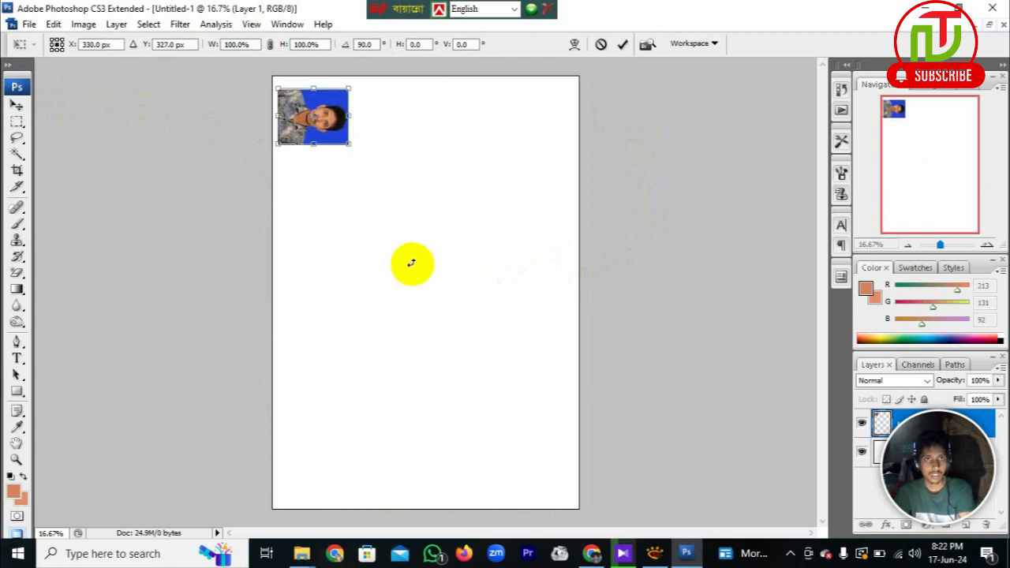
{"action": "key", "text": "Up"}
{"action": "key", "text": "Up"}
{"action": "key", "text": "Up"}
{"action": "key", "text": "Up"}
{"action": "key", "text": "Up"}
{"action": "key", "text": "Up"}
{"action": "key", "text": "Up"}
{"action": "key", "text": "Left"}
{"action": "key", "text": "Left"}
{"action": "key", "text": "Left"}
{"action": "key", "text": "Up"}
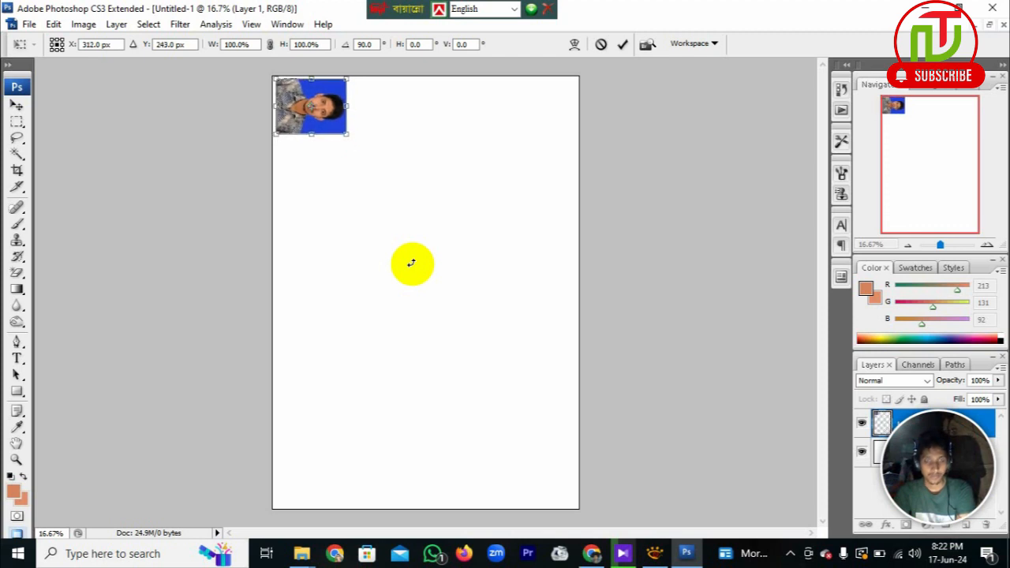
{"action": "key", "text": "Return"}
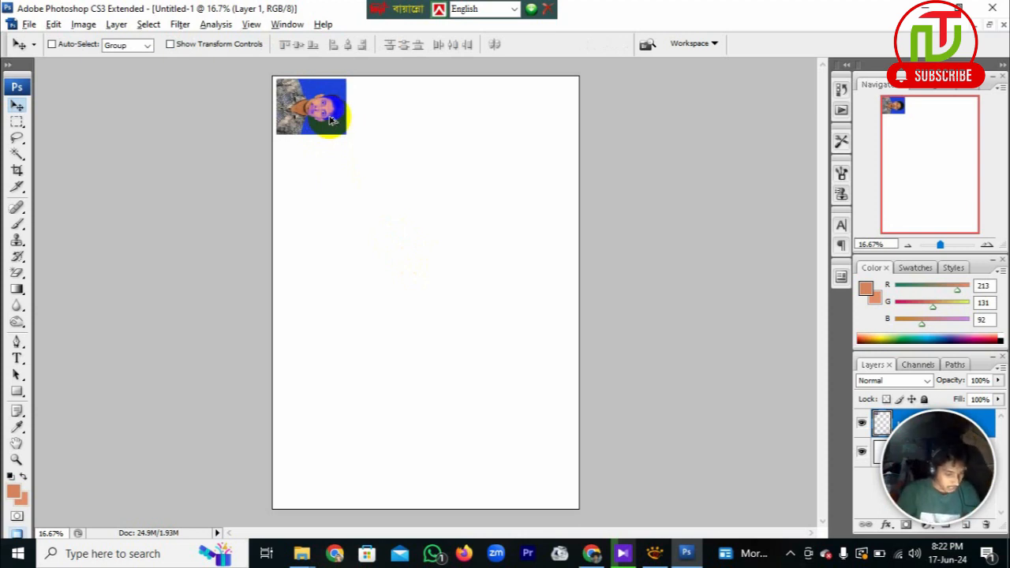
Duplicate the rotated photo and place the copy beside the first, level with it and separated by a narrow gap
{"action": "left_click_drag", "start_coordinate": [331, 118], "coordinate": [401, 128]}
{"action": "key", "text": "shift+Right"}
{"action": "key", "text": "shift+Right"}
{"action": "key", "text": "shift+Right"}
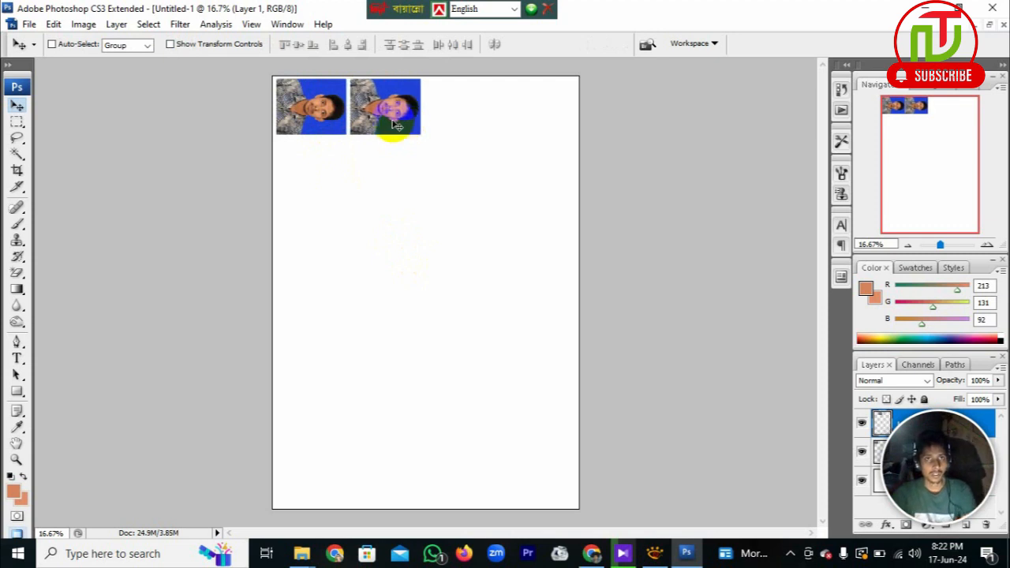
Add a third copy of the photo to the top row, spaced from the second by the same narrow gap
{"action": "left_click_drag", "start_coordinate": [393, 124], "coordinate": [485, 126]}
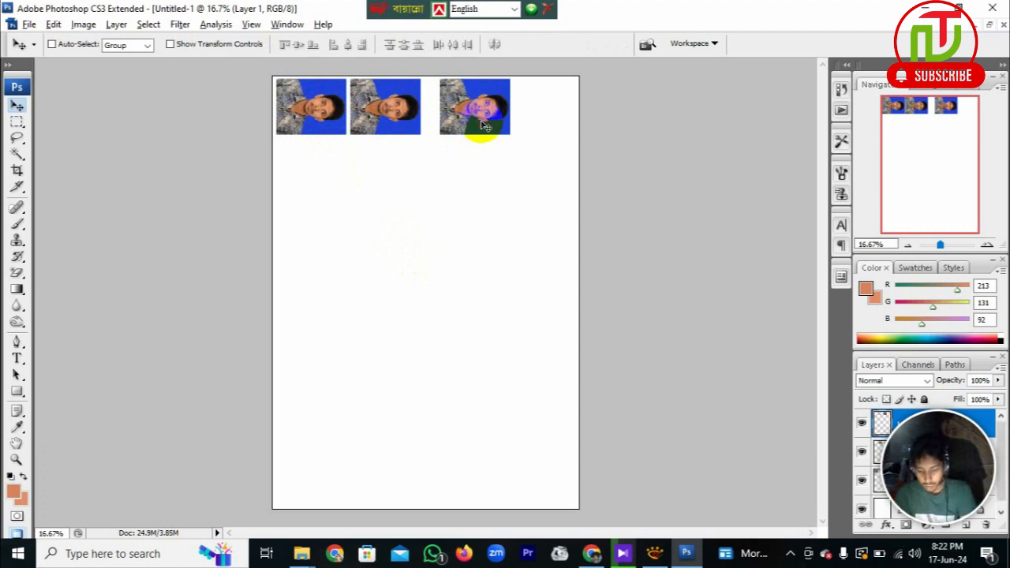
{"action": "key", "text": "shift+Left"}
{"action": "key", "text": "shift+Left"}
{"action": "key", "text": "shift+Left"}
{"action": "key", "text": "shift+Left"}
{"action": "key", "text": "shift+Left"}
{"action": "key", "text": "shift+Left"}
{"action": "key", "text": "shift+Left"}
{"action": "key", "text": "shift+Left"}
{"action": "key", "text": "shift+Left"}
{"action": "key", "text": "shift+Left"}
{"action": "key", "text": "shift+Left"}
{"action": "key", "text": "shift+Left"}
Add a fourth copy of the photo to the top row, separated from the third by the same narrow gap
{"action": "left_click_drag", "start_coordinate": [465, 117], "coordinate": [535, 120]}
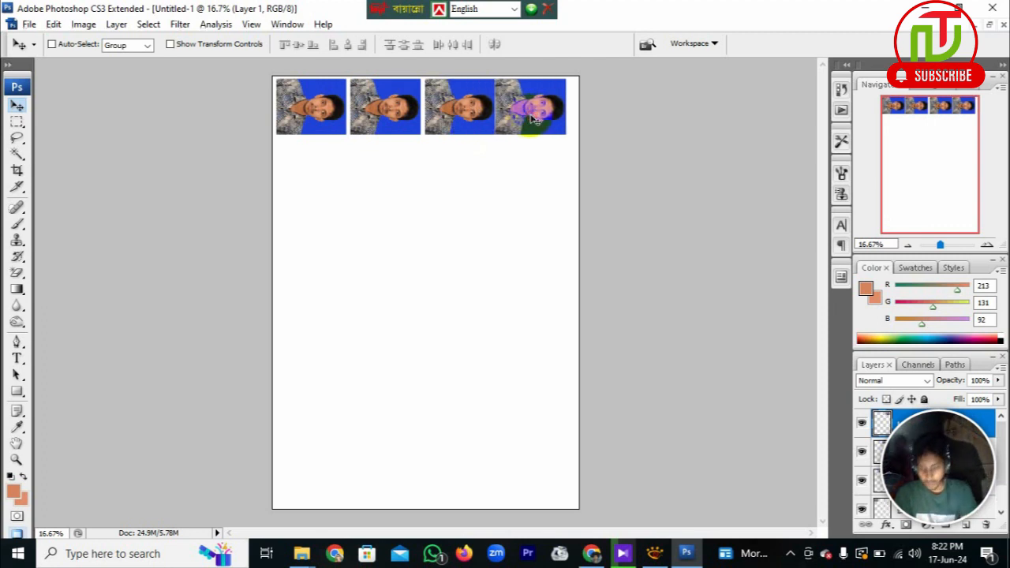
{"action": "key", "text": "shift+Right"}
{"action": "key", "text": "shift+Right"}
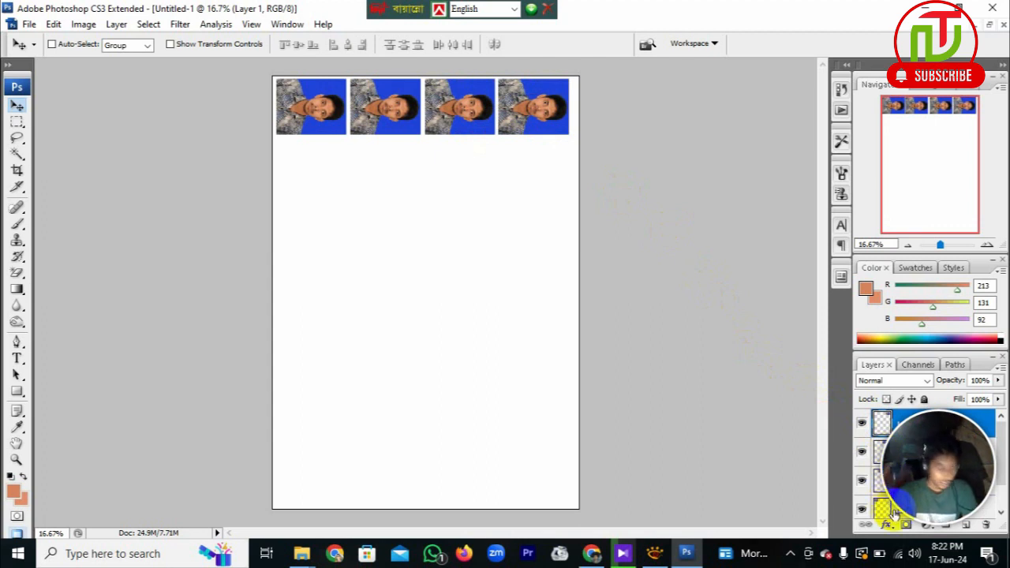
Select all four photo layers and shift the row slightly right and down to even out the page margins
{"action": "left_click", "coordinate": [894, 513], "text": "shift"}
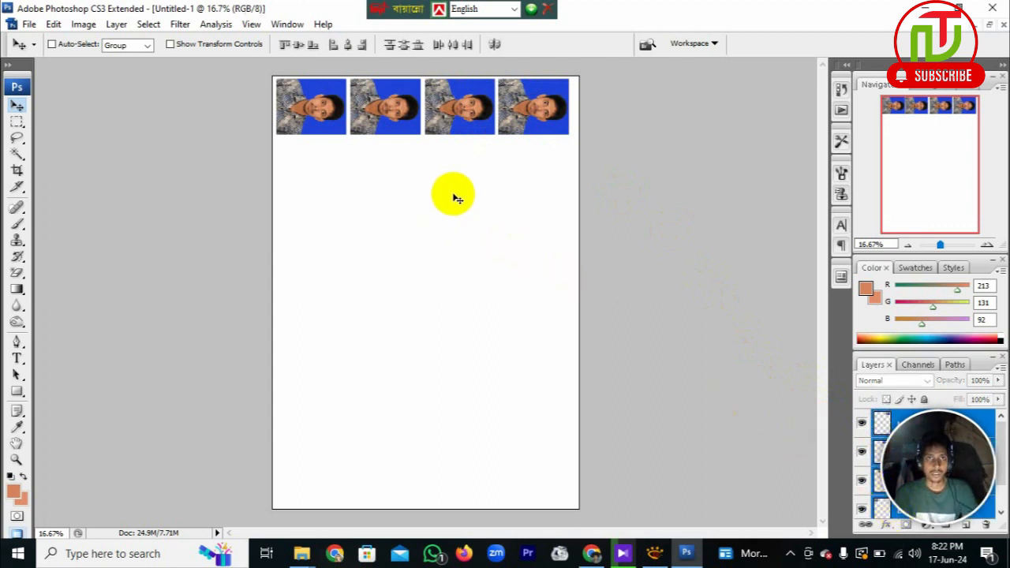
{"action": "left_click_drag", "start_coordinate": [465, 190], "coordinate": [466, 189]}
{"action": "key", "text": "shift+Down"}
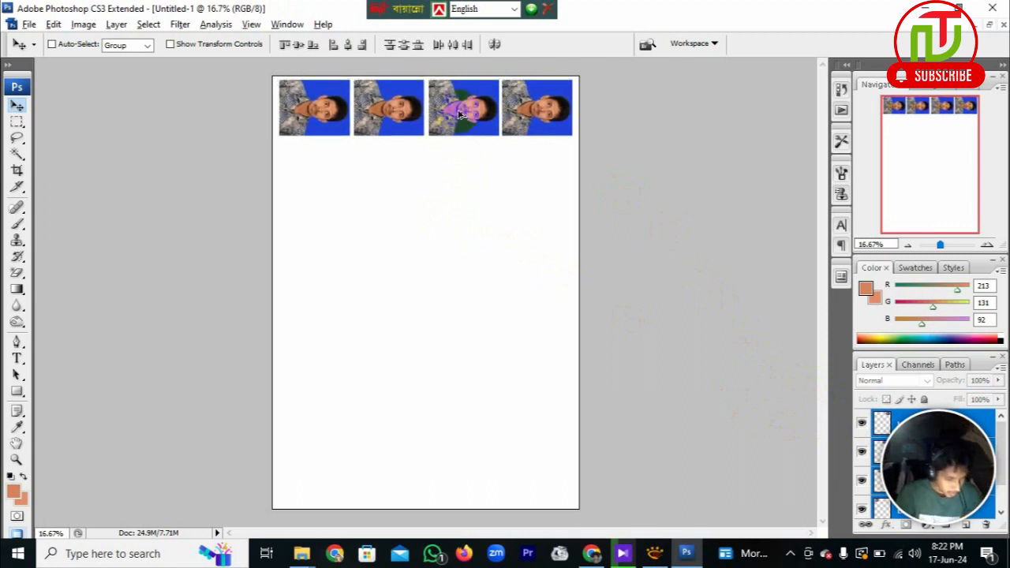
Duplicate the four-photo row twice to form the second and third rows, aligned below with narrow gaps
{"action": "left_click_drag", "start_coordinate": [460, 115], "coordinate": [460, 178]}
{"action": "key", "text": "shift+Up"}
{"action": "key", "text": "shift+Up"}
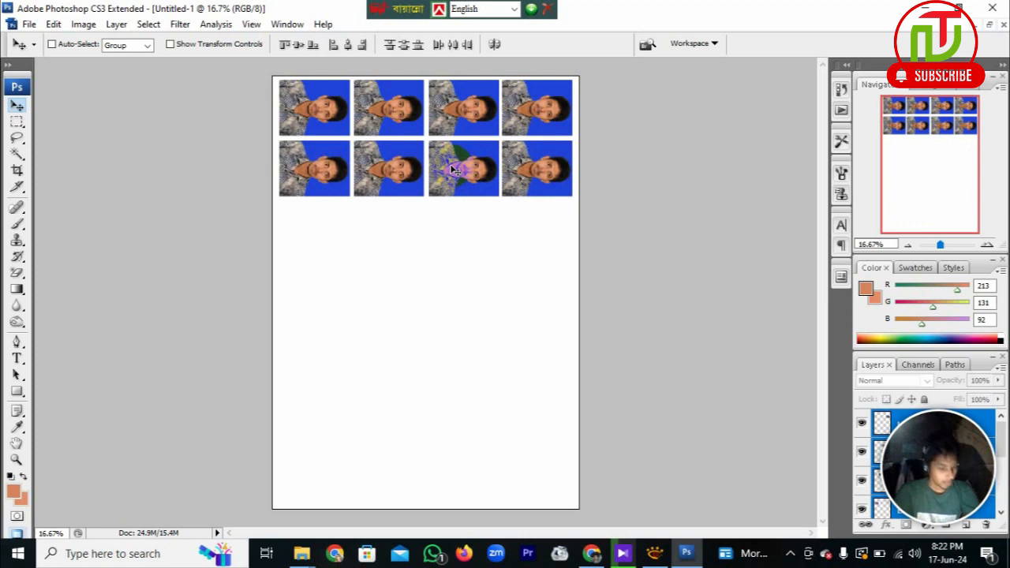
{"action": "left_click_drag", "start_coordinate": [452, 168], "coordinate": [450, 226]}
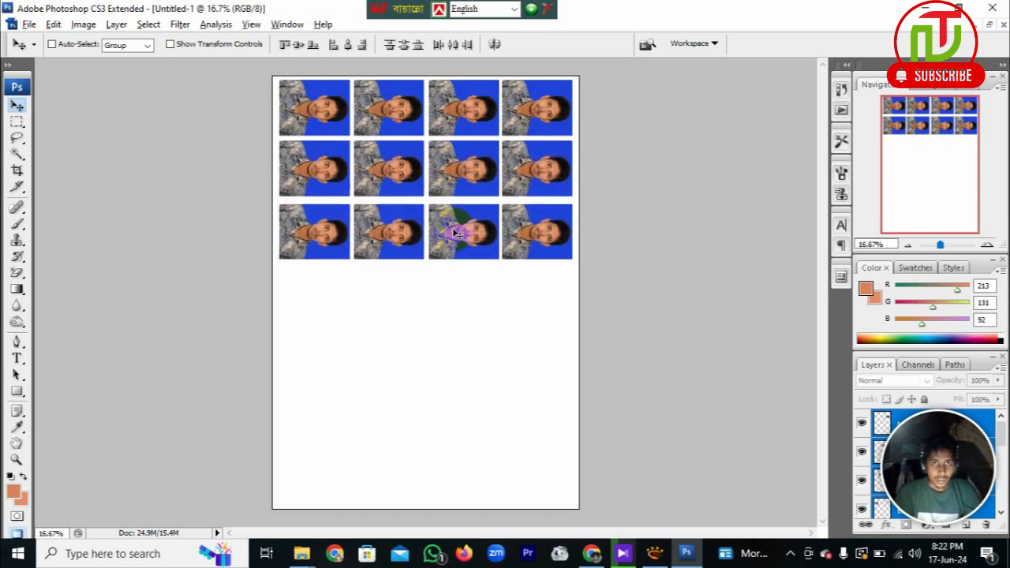
{"action": "key", "text": "shift+Up"}
{"action": "key", "text": "shift+Up"}
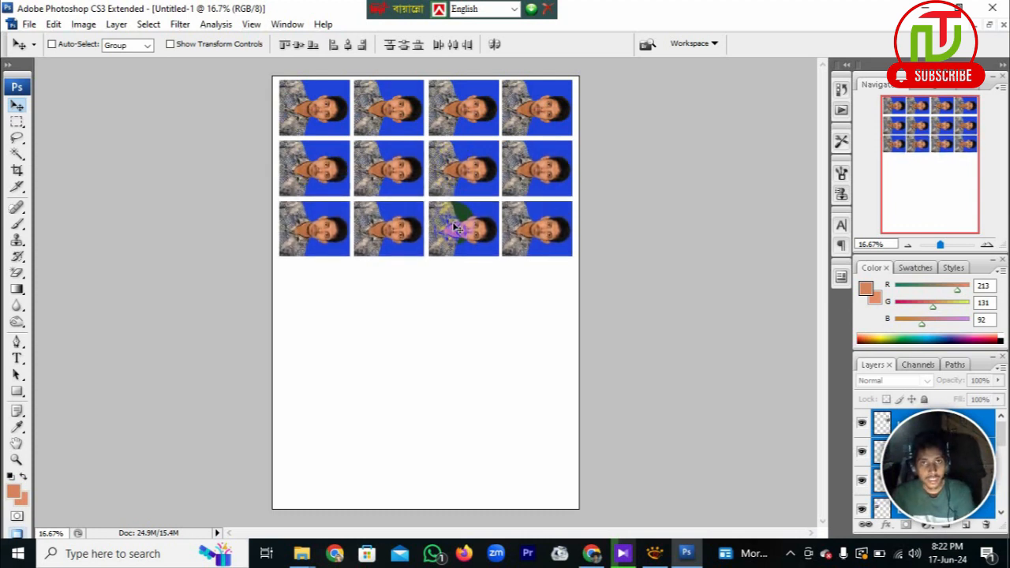
Duplicate the third row of photos downward as a fourth row, nudged to a narrow gap and aligned with the columns above
{"action": "left_click_drag", "start_coordinate": [454, 226], "coordinate": [458, 288]}
{"action": "key", "text": "shift+Up"}
{"action": "key", "text": "shift+Up"}
{"action": "key", "text": "shift+Up"}
{"action": "key", "text": "shift+Up"}
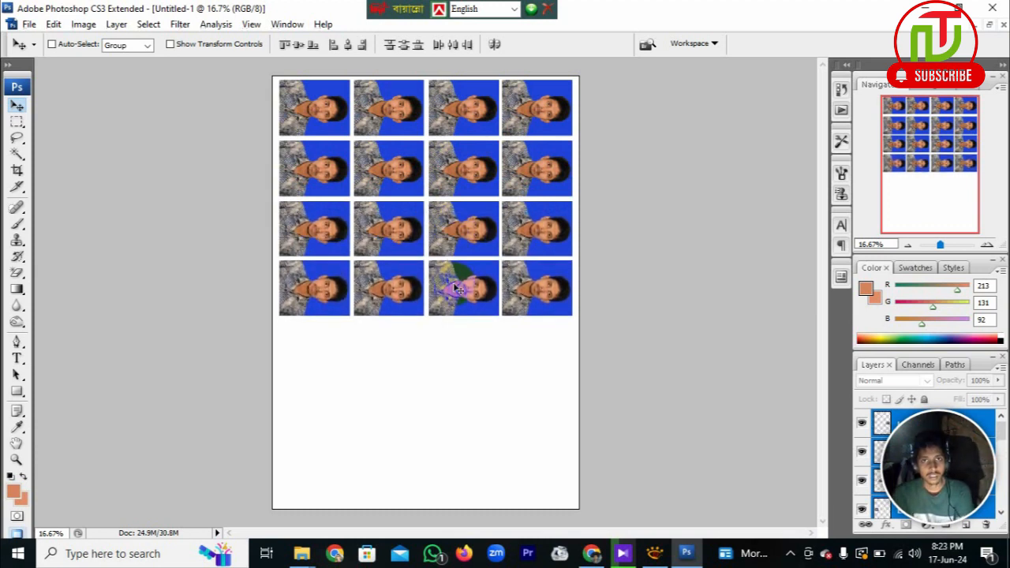
{"action": "key", "text": "shift+Right"}
{"action": "key", "text": "shift+Left"}
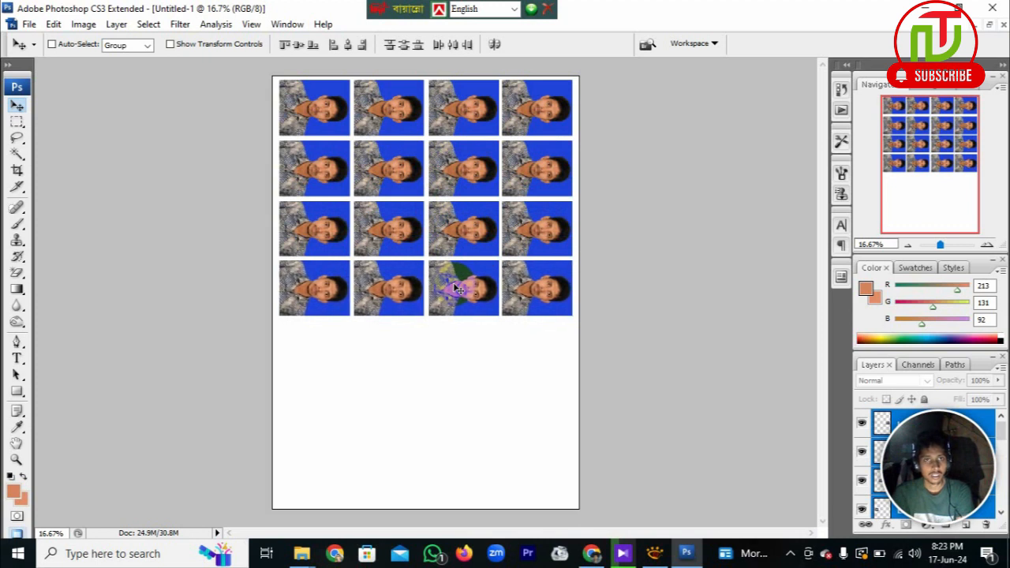
Duplicate the photo row twice more to form the fifth and sixth rows, keeping the same narrow gaps
{"action": "left_click_drag", "start_coordinate": [455, 287], "coordinate": [458, 345]}
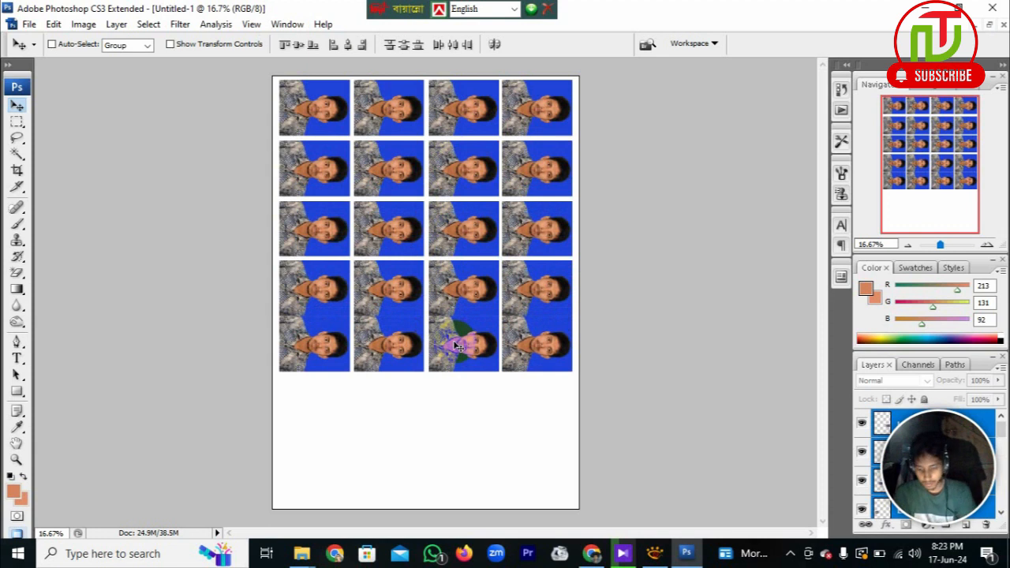
{"action": "key", "text": "shift+Down"}
{"action": "key", "text": "shift+Down"}
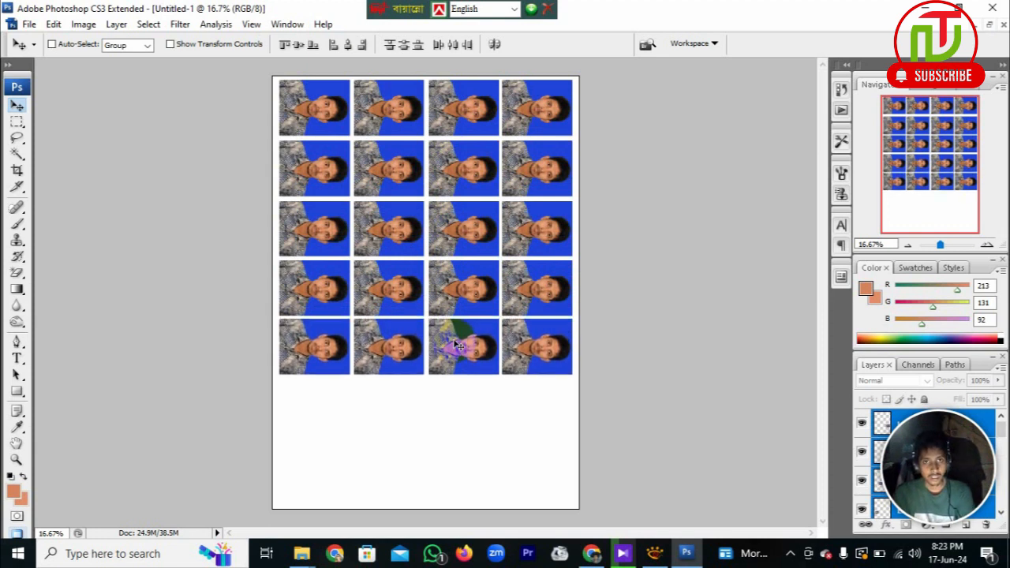
{"action": "left_click_drag", "start_coordinate": [455, 345], "coordinate": [458, 400]}
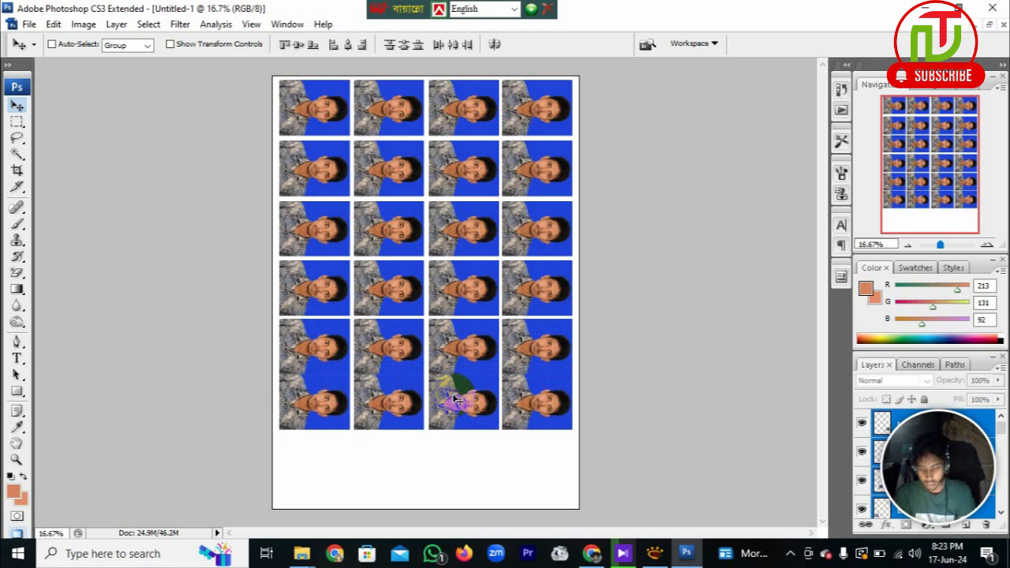
{"action": "key", "text": "shift+Down"}
{"action": "key", "text": "shift+Down"}
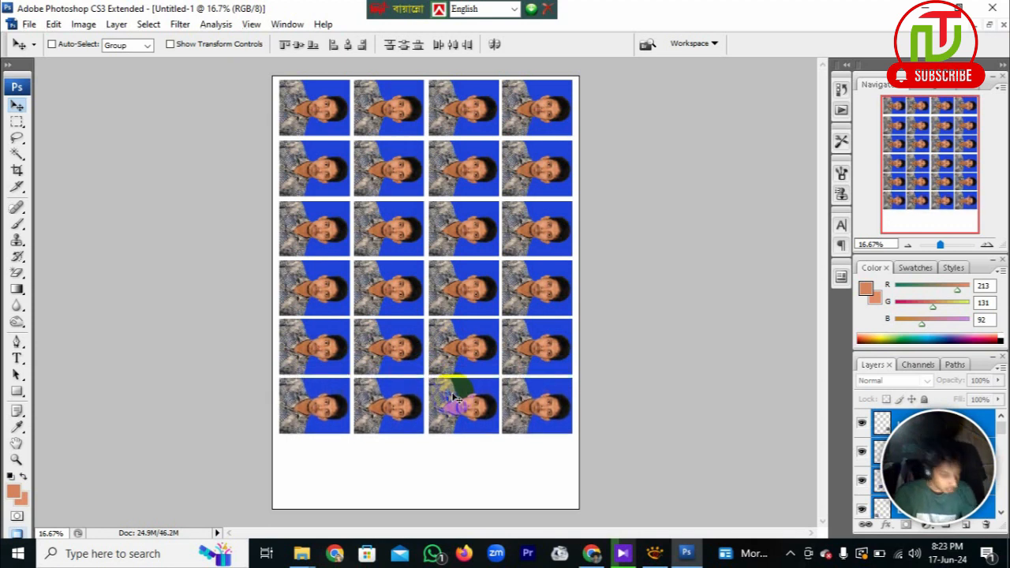
Duplicate the sixth row of photos as a seventh row near the page's lower edge, with the same narrow gap
{"action": "left_click_drag", "start_coordinate": [454, 395], "coordinate": [462, 454]}
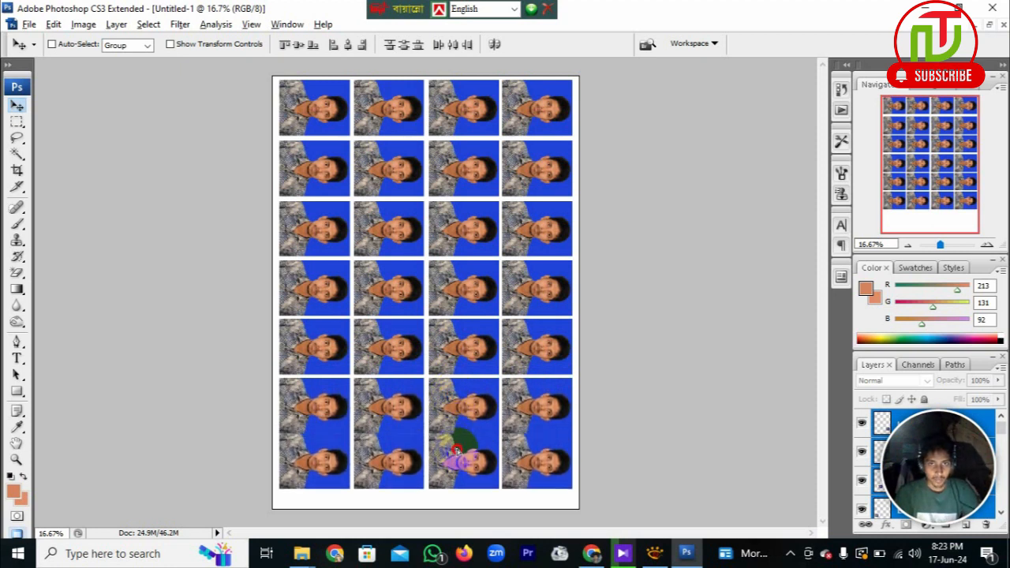
{"action": "key", "text": "shift+Down"}
{"action": "key", "text": "shift+Down"}
{"action": "key", "text": "shift+Down"}
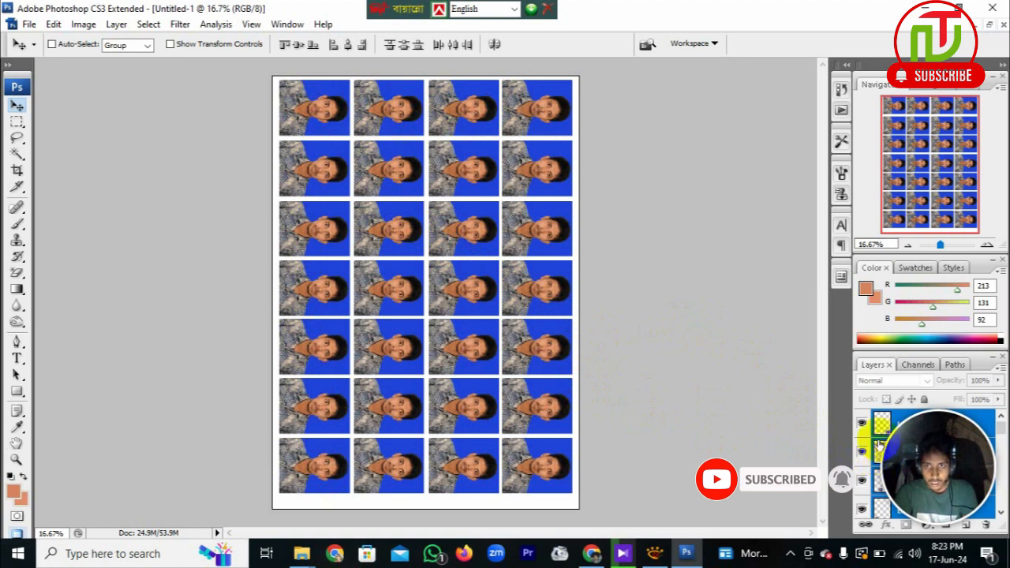
Select only the Background layer beneath all the photo copies
{"action": "mouse_move", "coordinate": [931, 452]}
{"action": "left_mouse_down"}
{"action": "mouse_move", "coordinate": [747, 446]}
{"action": "mouse_move", "coordinate": [924, 455]}
{"action": "mouse_move", "coordinate": [881, 437]}
{"action": "mouse_move", "coordinate": [937, 446]}
{"action": "left_mouse_up"}
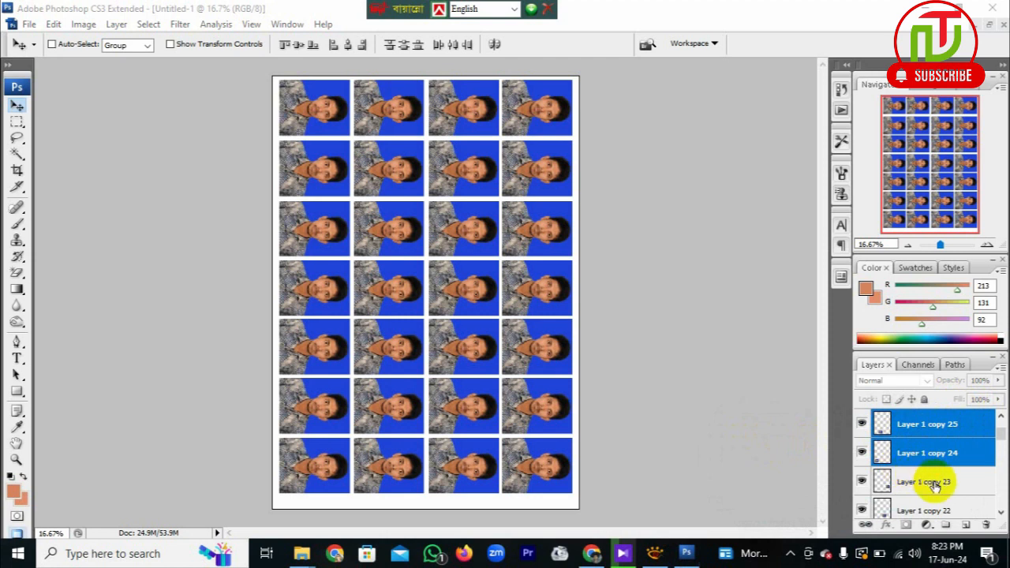
{"action": "scroll", "coordinate": [937, 485], "scroll_direction": "down", "scroll_amount": 5}
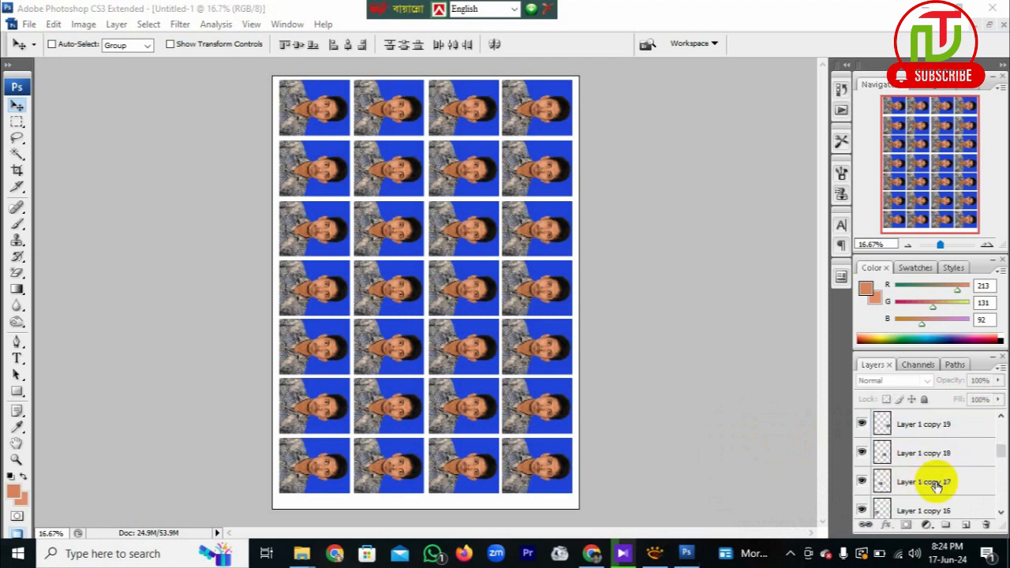
{"action": "scroll", "coordinate": [937, 485], "scroll_direction": "down", "scroll_amount": 3}
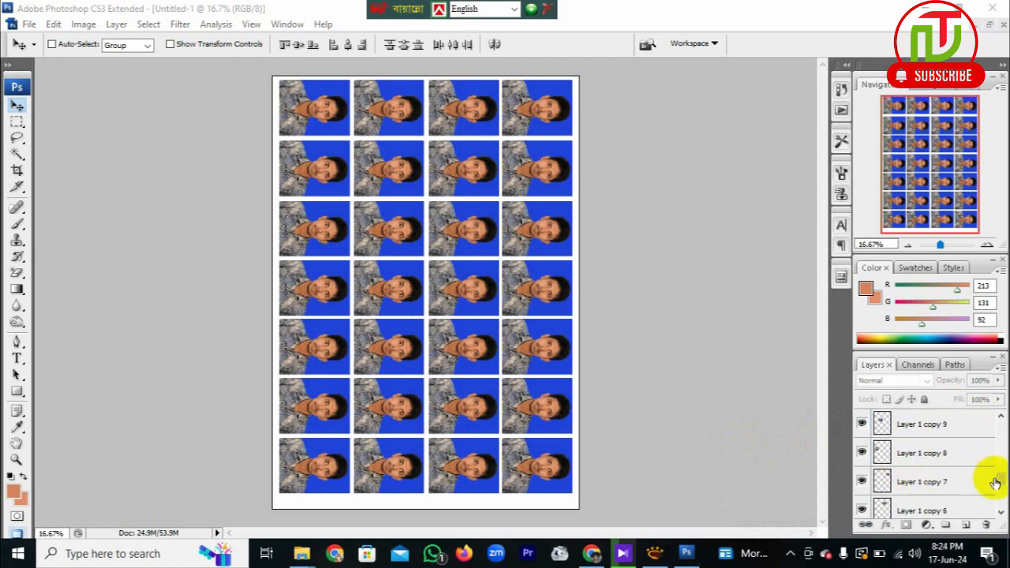
{"action": "scroll", "coordinate": [999, 491], "scroll_direction": "down", "scroll_amount": 3}
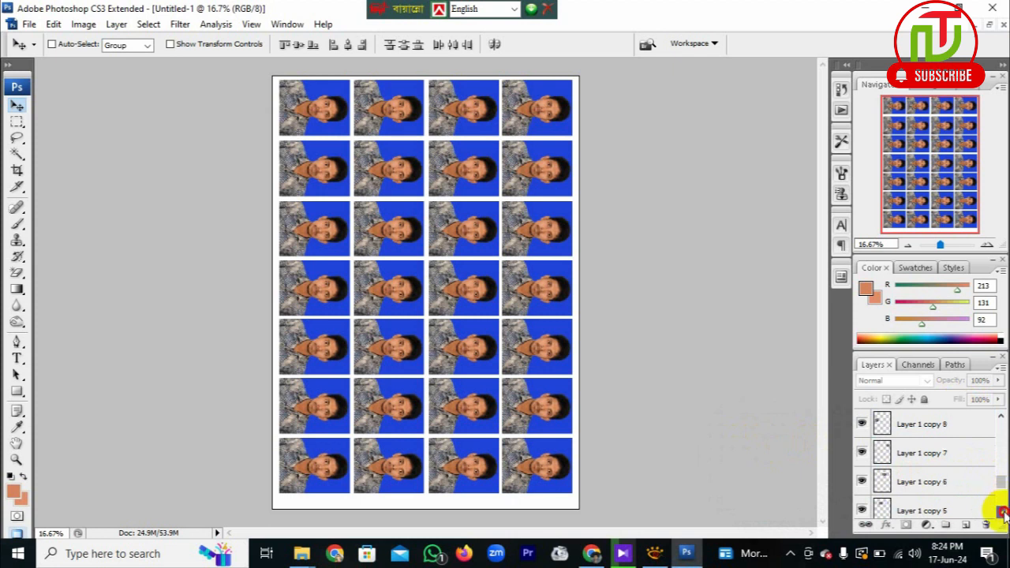
{"action": "left_click", "coordinate": [1001, 512]}
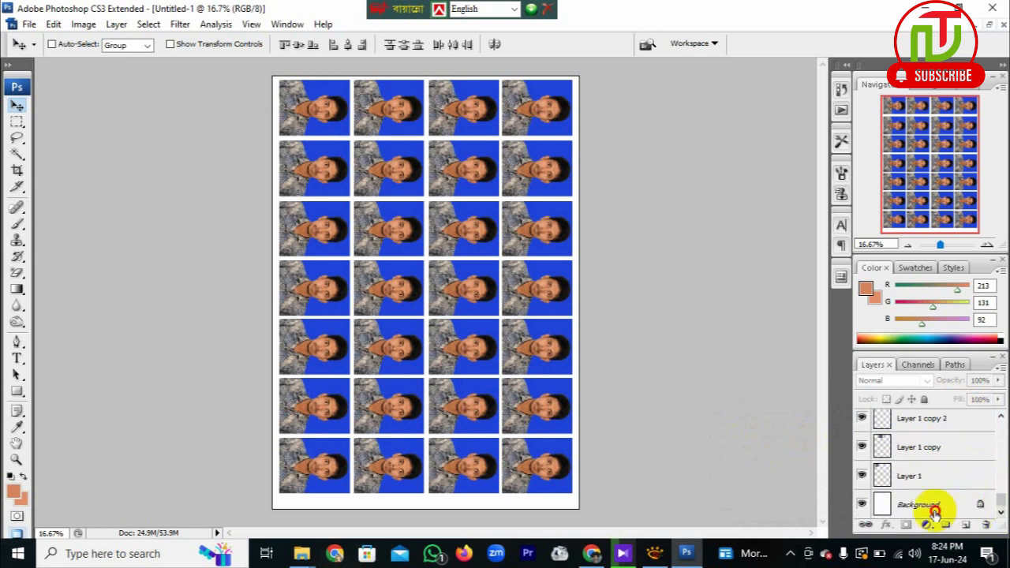
{"action": "left_click", "coordinate": [935, 509]}
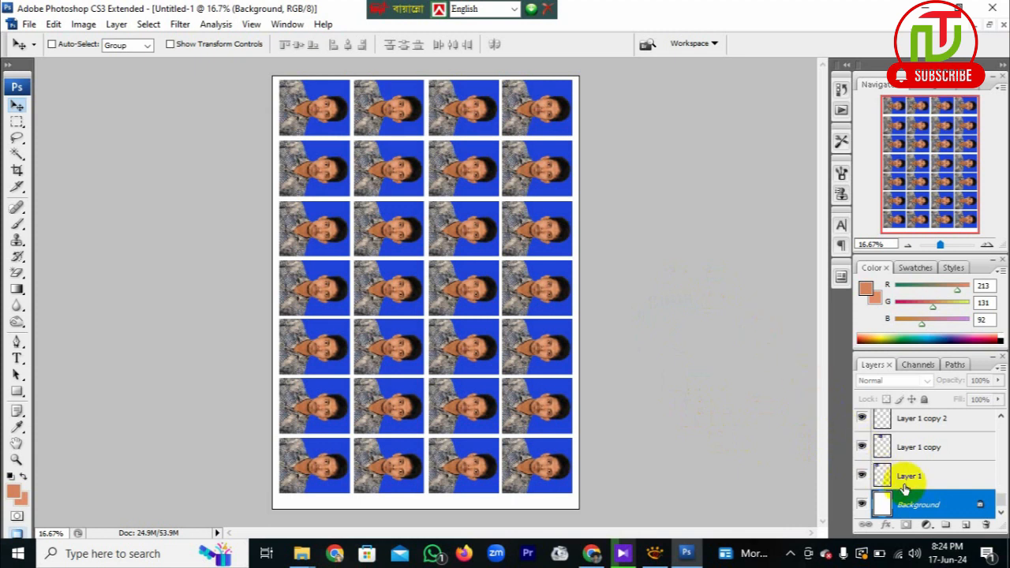
{"action": "right_click", "coordinate": [913, 506]}
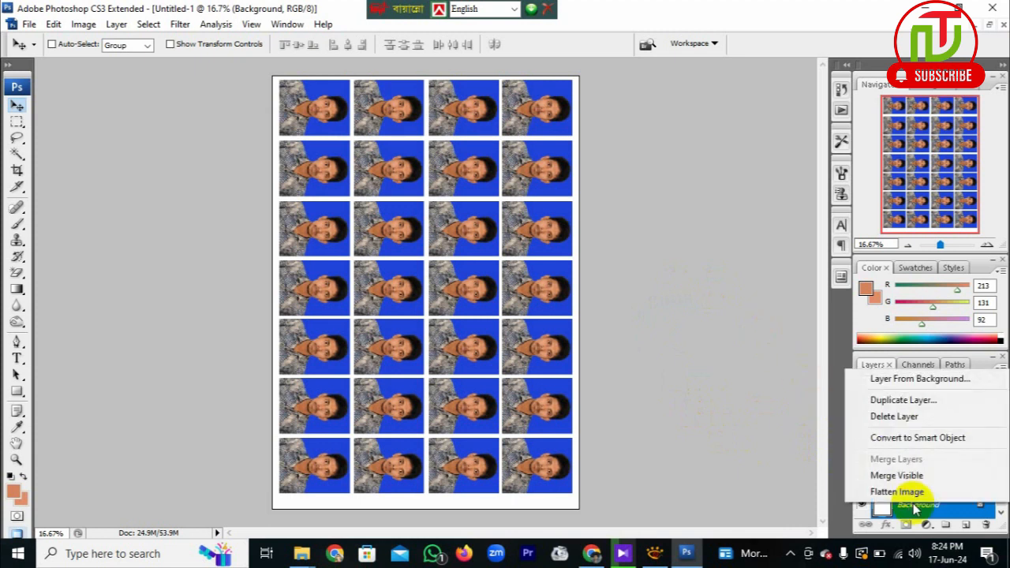
{"action": "left_click", "coordinate": [710, 417]}
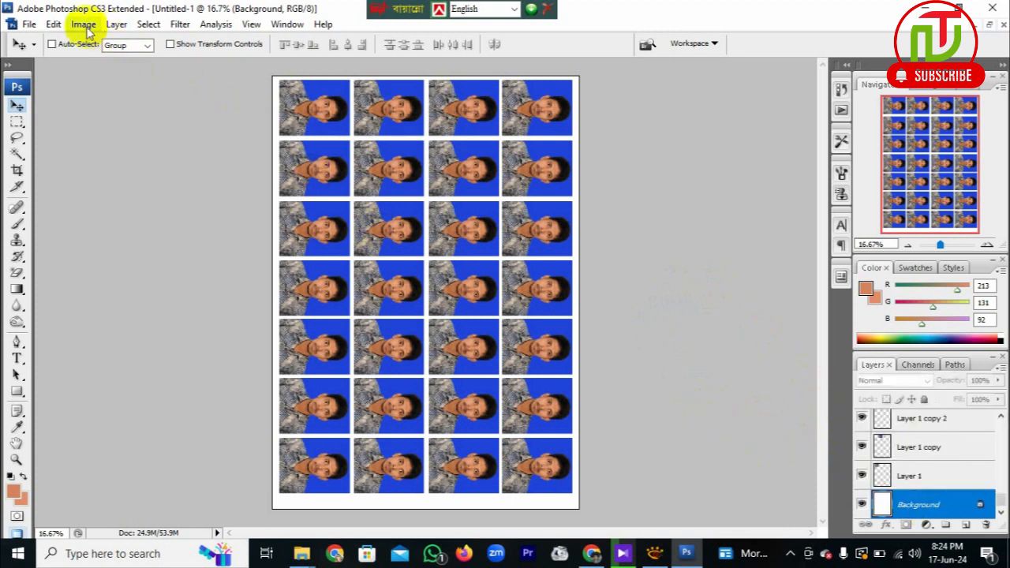
Rotate the canvas 90° counterclockwise so the photos stand upright on a landscape page
{"action": "left_click", "coordinate": [54, 25]}
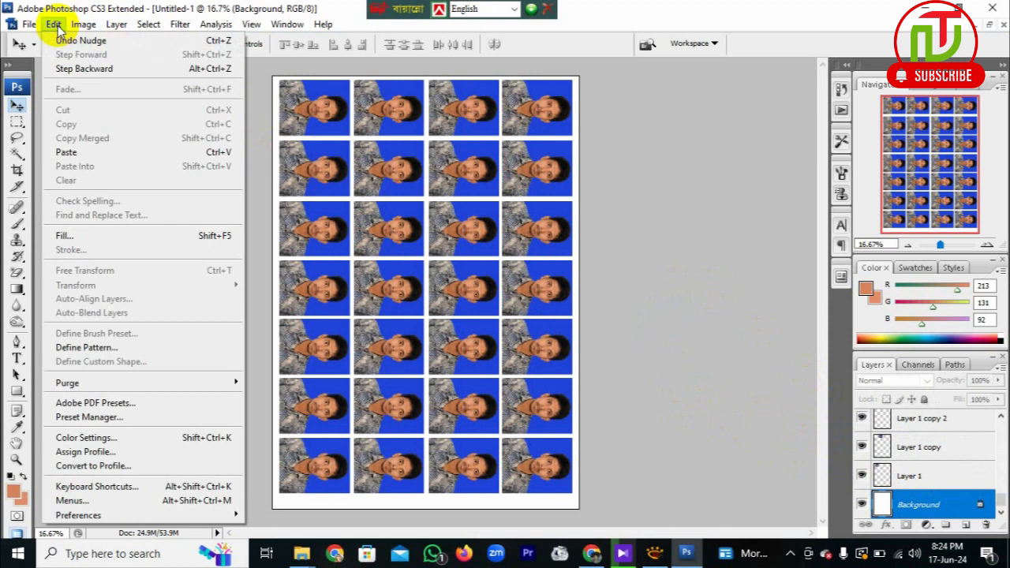
{"action": "mouse_move", "coordinate": [76, 28]}
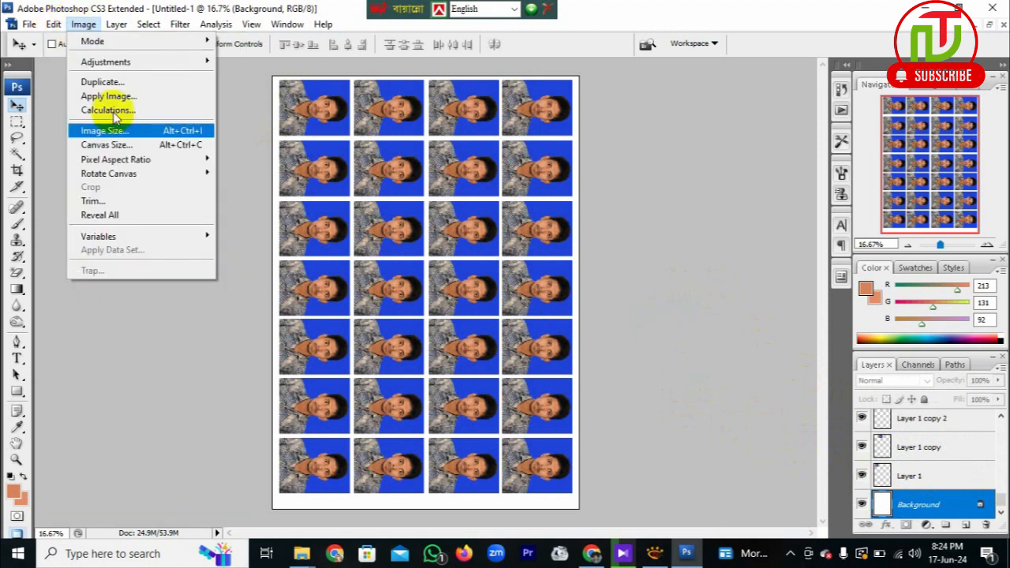
{"action": "mouse_move", "coordinate": [169, 174]}
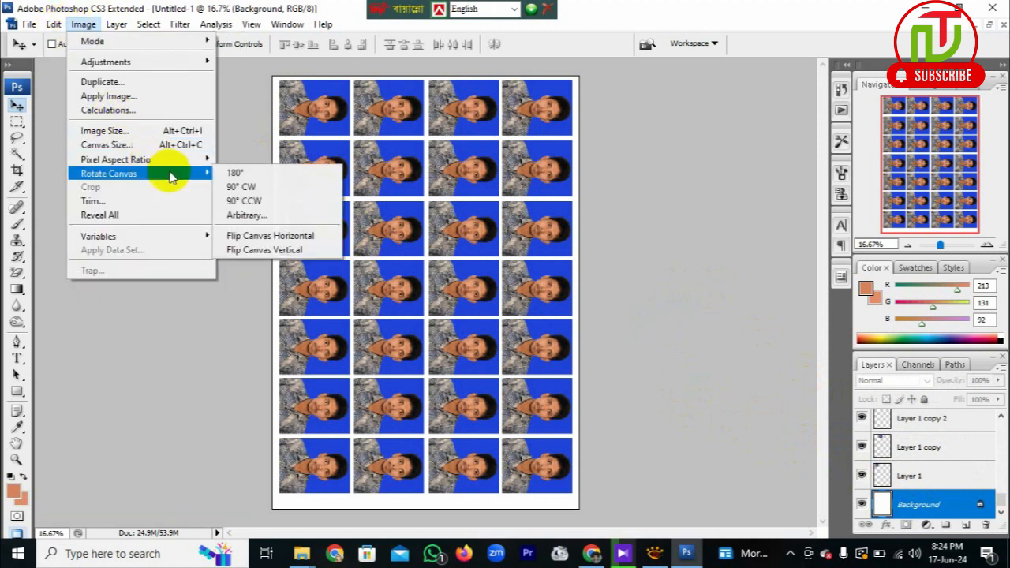
{"action": "left_click", "coordinate": [245, 200]}
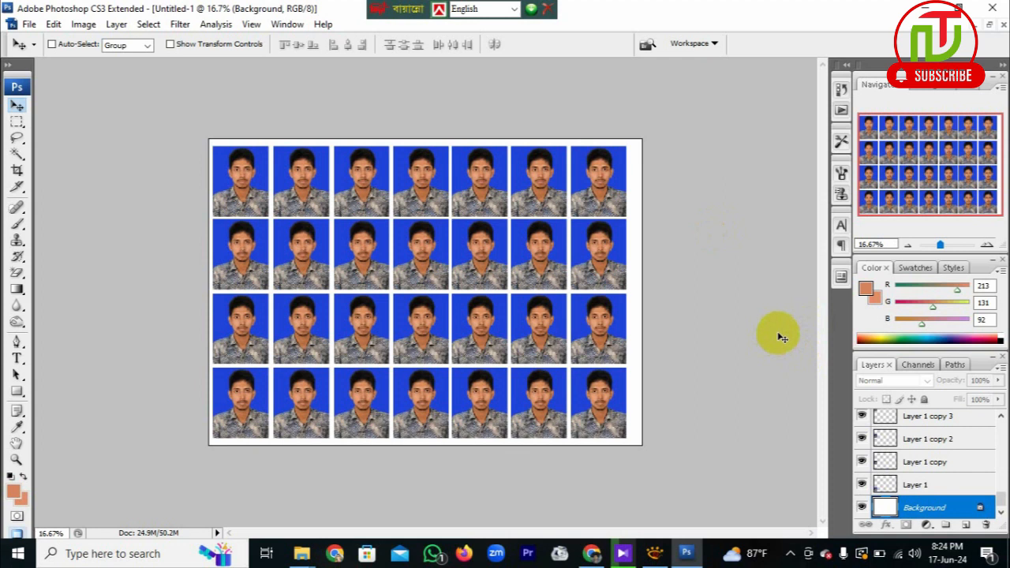
{"action": "scroll", "coordinate": [780, 338], "scroll_direction": "up", "scroll_amount": 1}
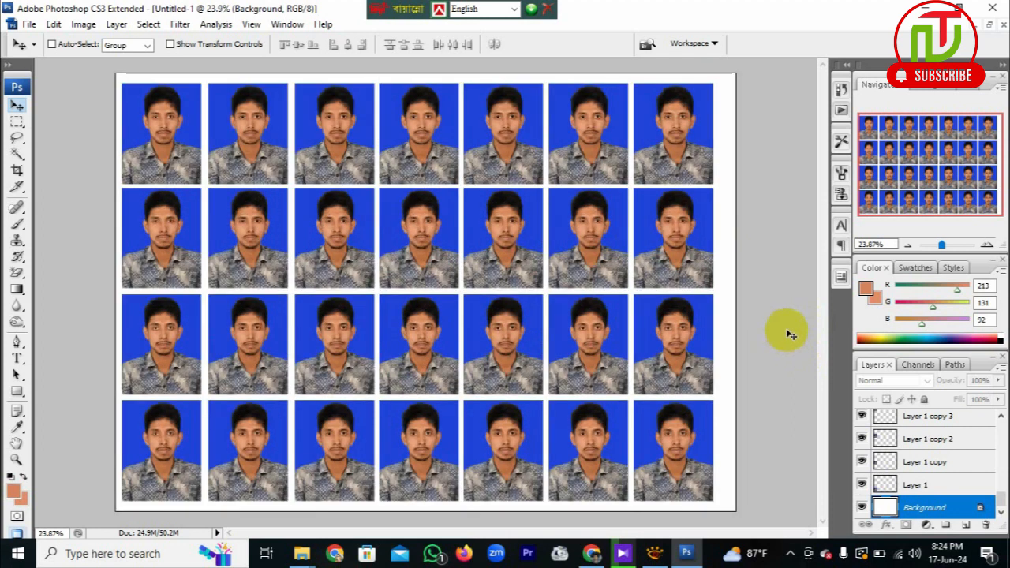